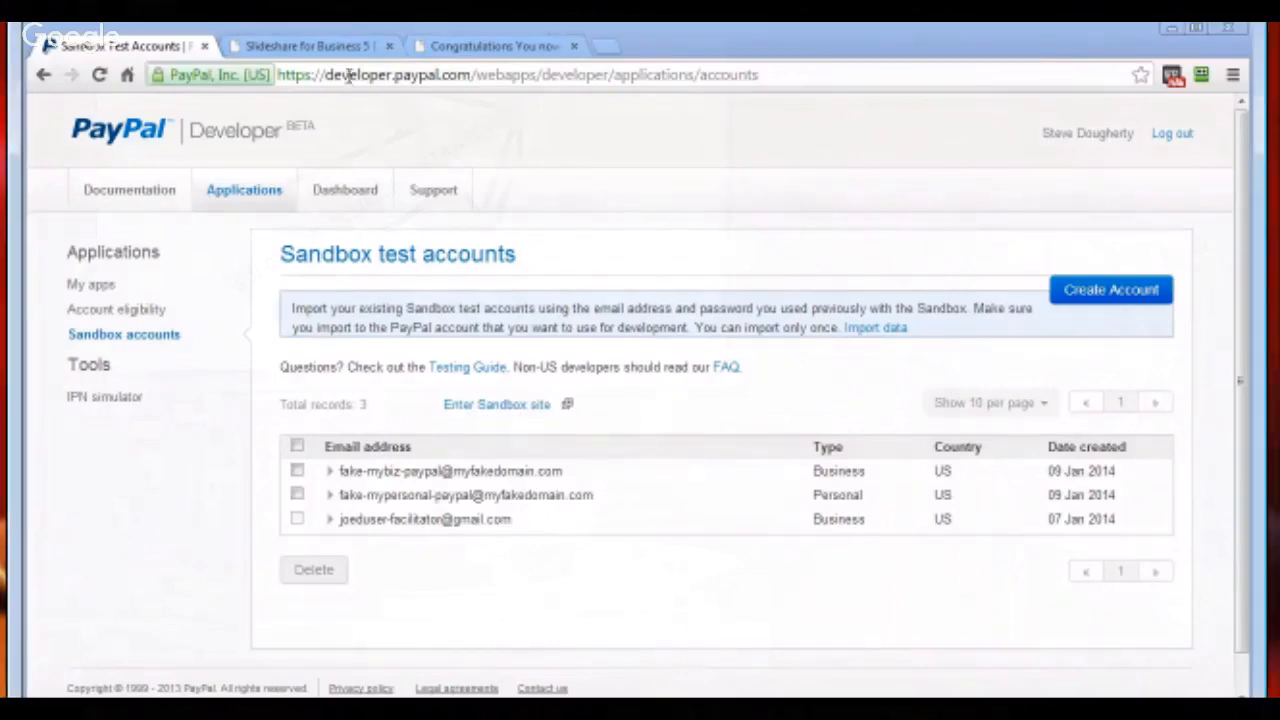
Review the Slideshare sales page with its order button, the download page, and the Notepad notes listing their URLs
click(313, 47)
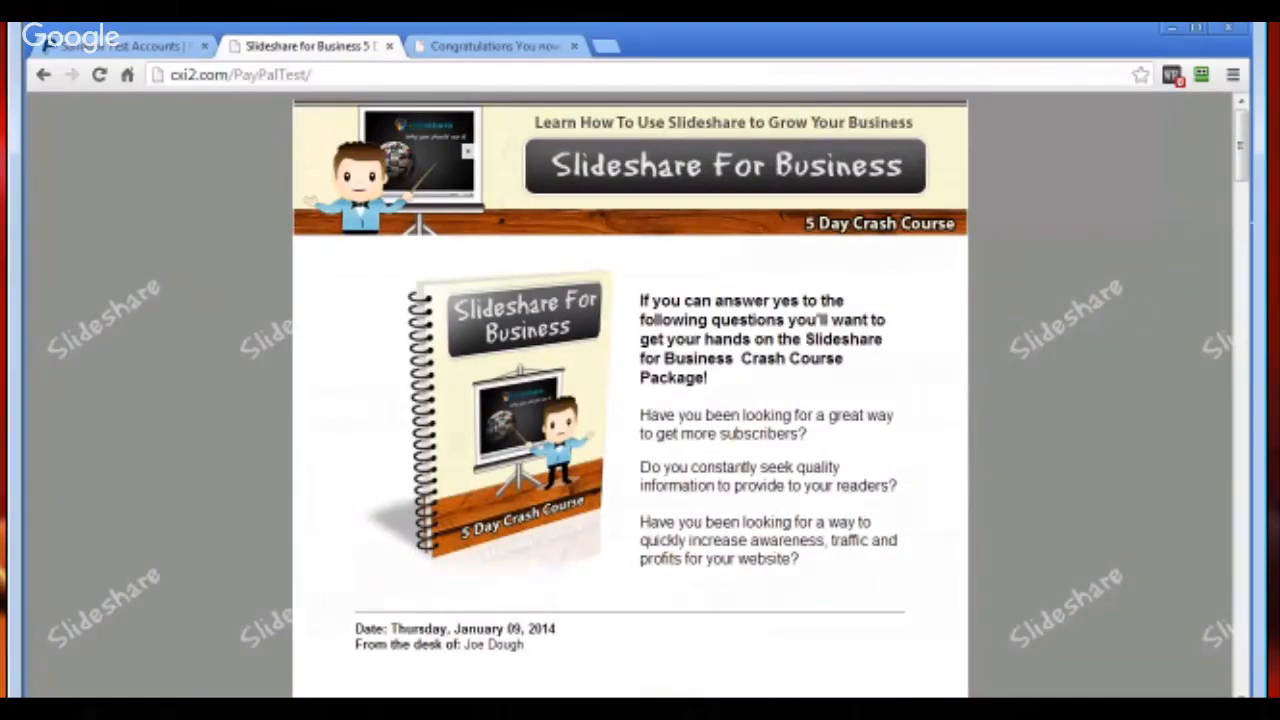
drag(1248, 165, 1241, 553)
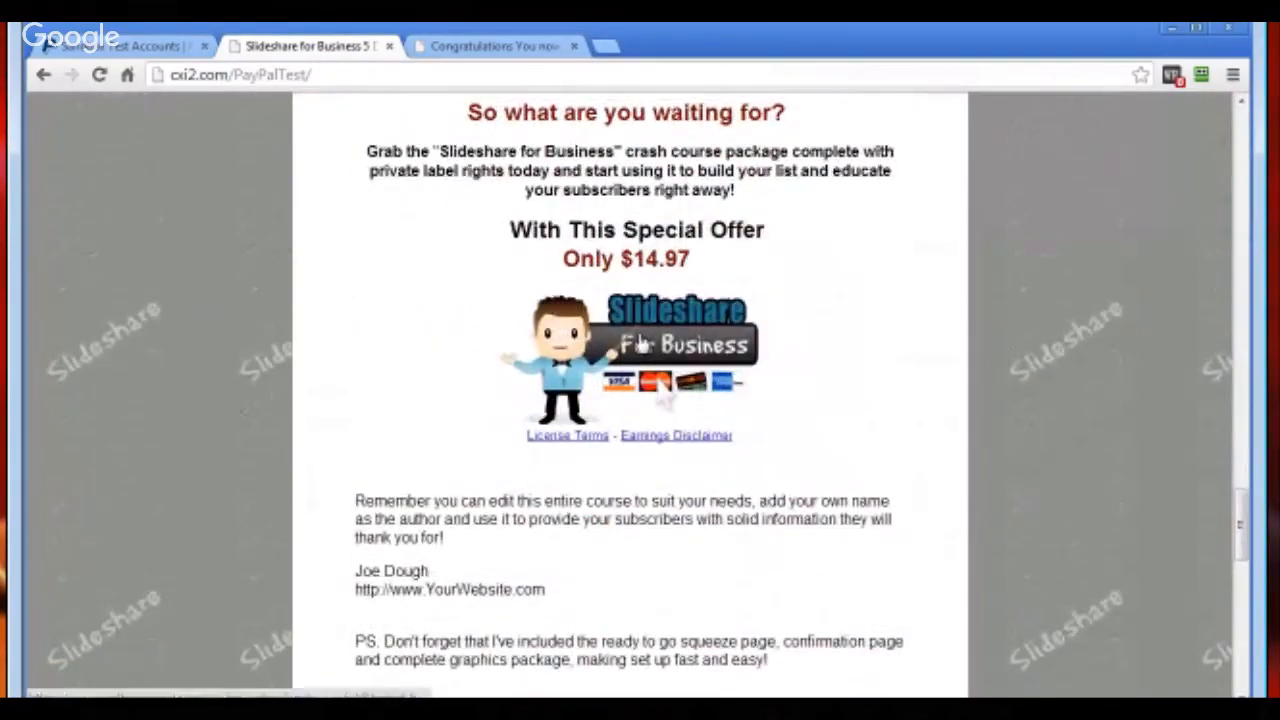
click(478, 47)
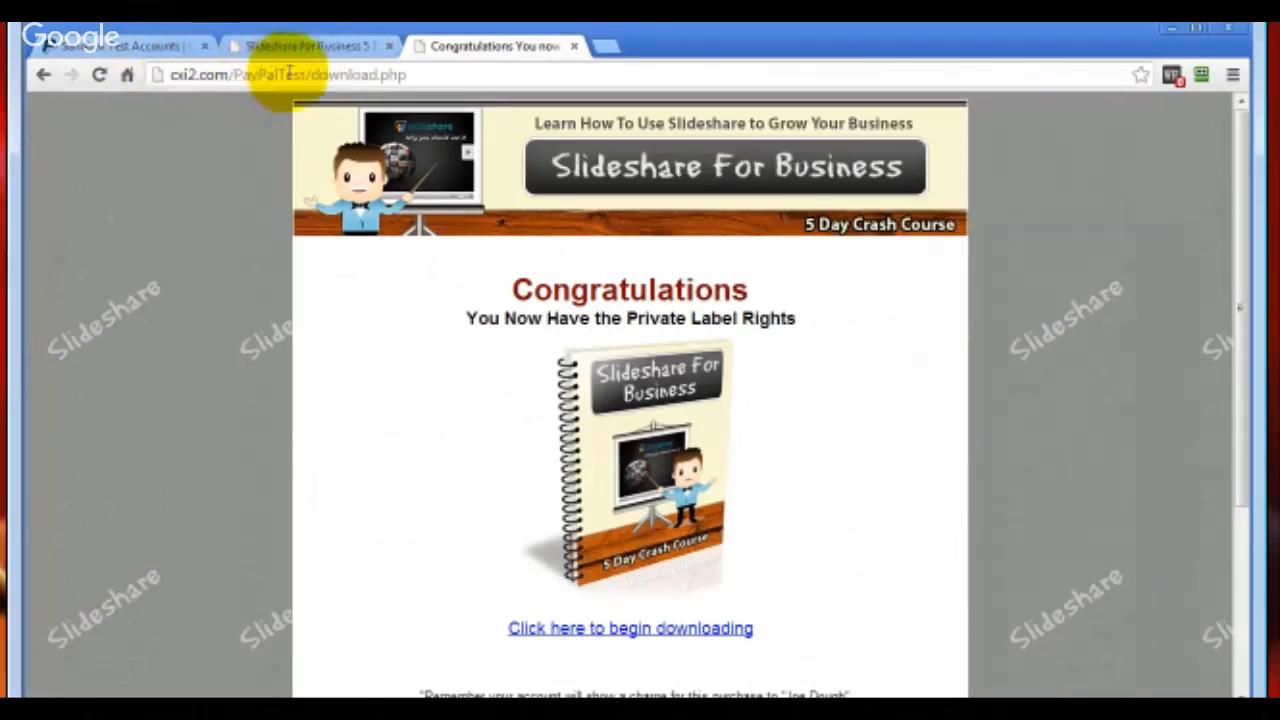
click(318, 47)
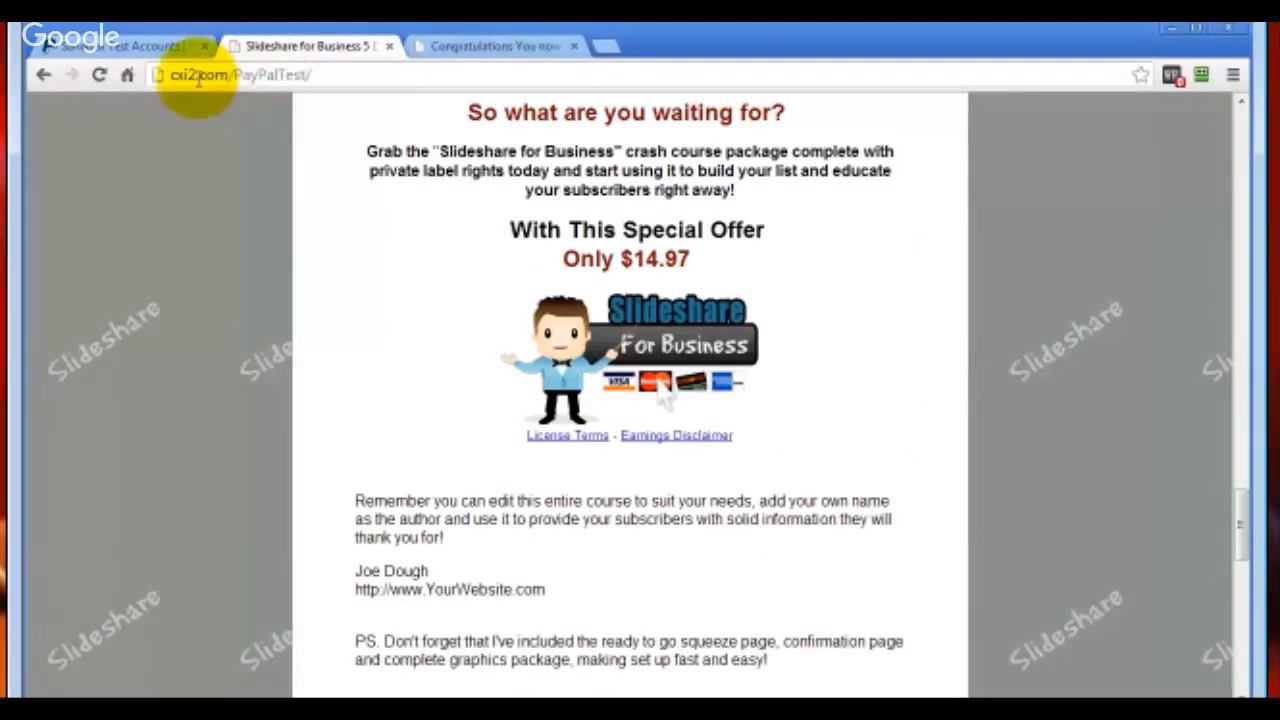
drag(1279, 238, 761, 159)
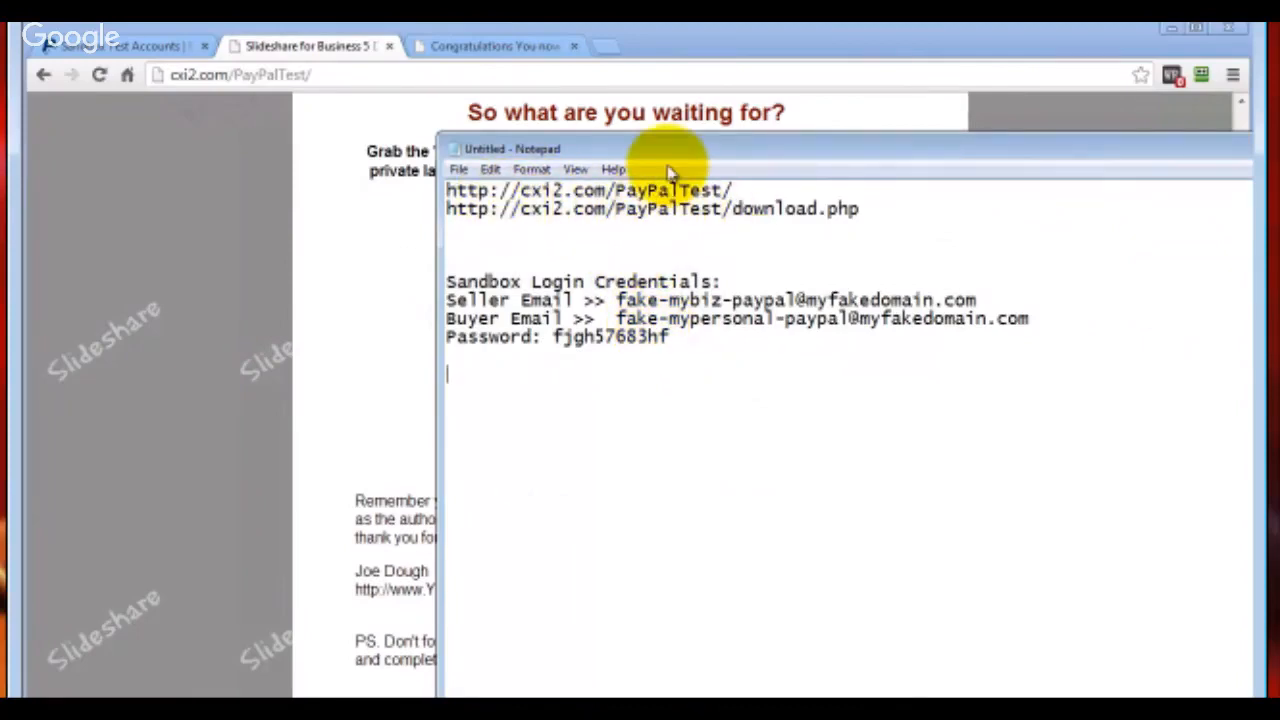
drag(666, 152, 1279, 150)
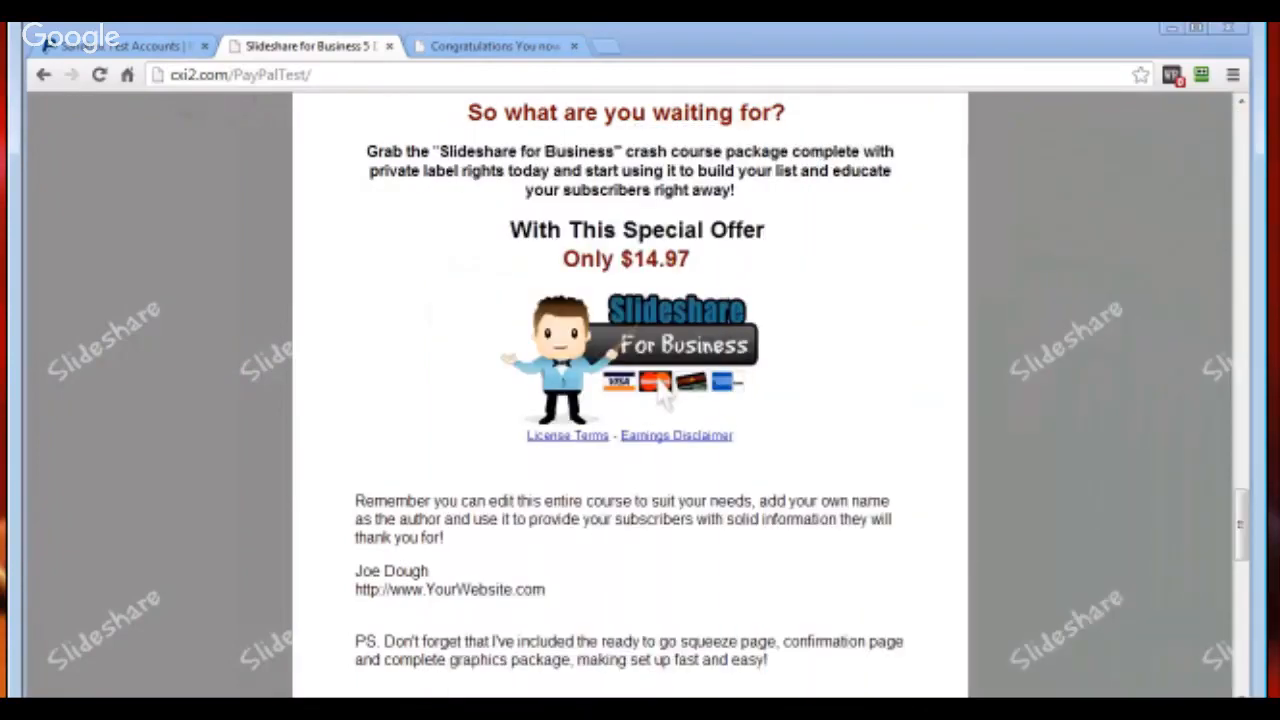
Enter the PayPal Sandbox site from the test accounts page and log in with the seller test account's email and password
click(108, 46)
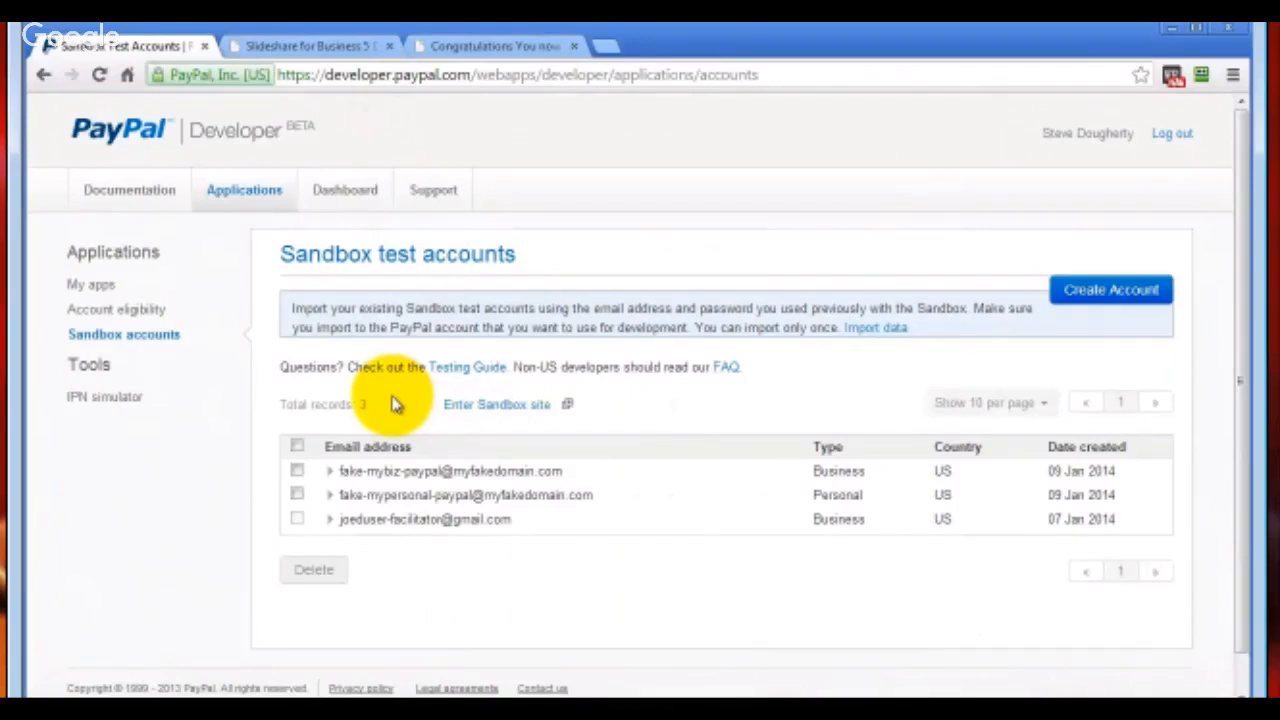
click(470, 418)
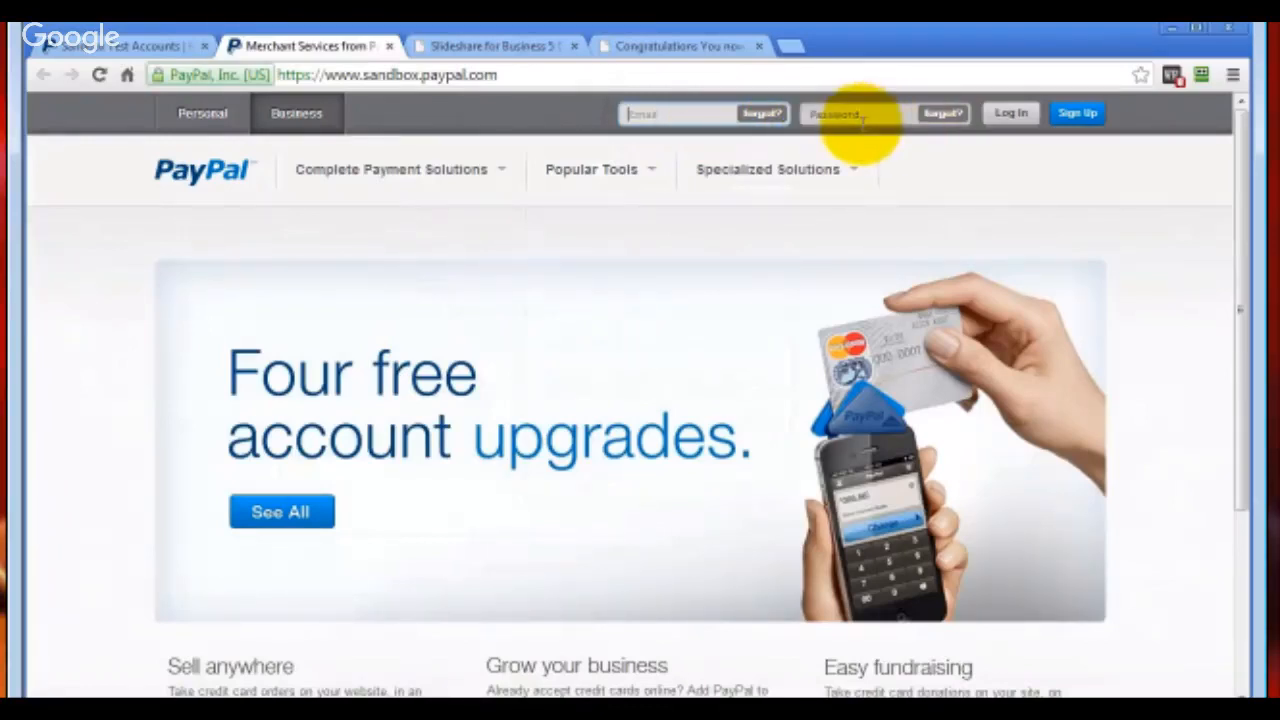
click(108, 46)
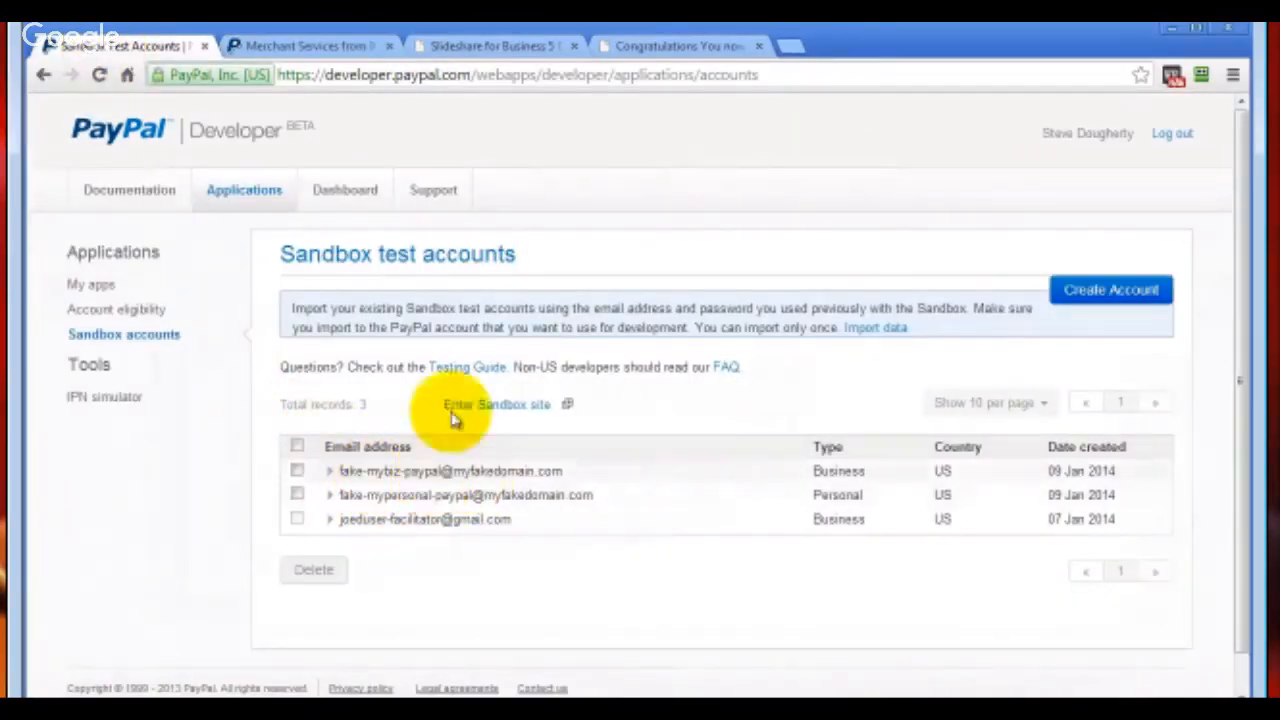
click(290, 46)
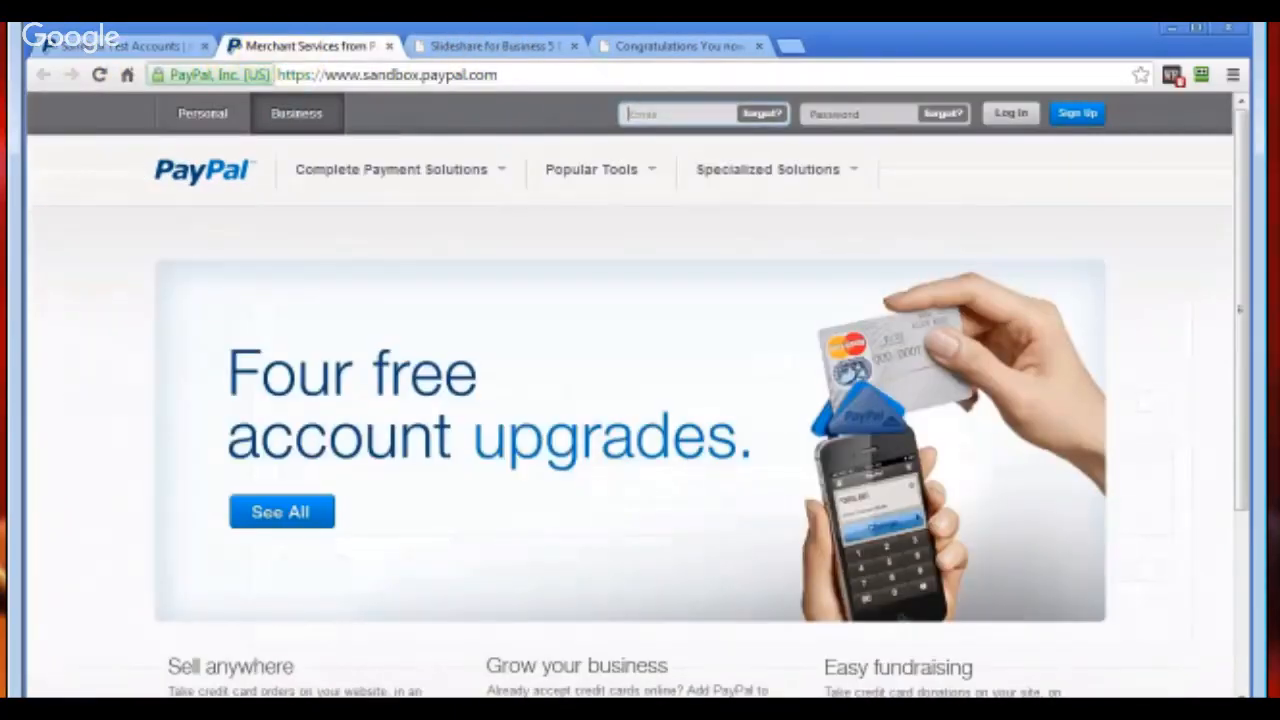
drag(1252, 234, 811, 206)
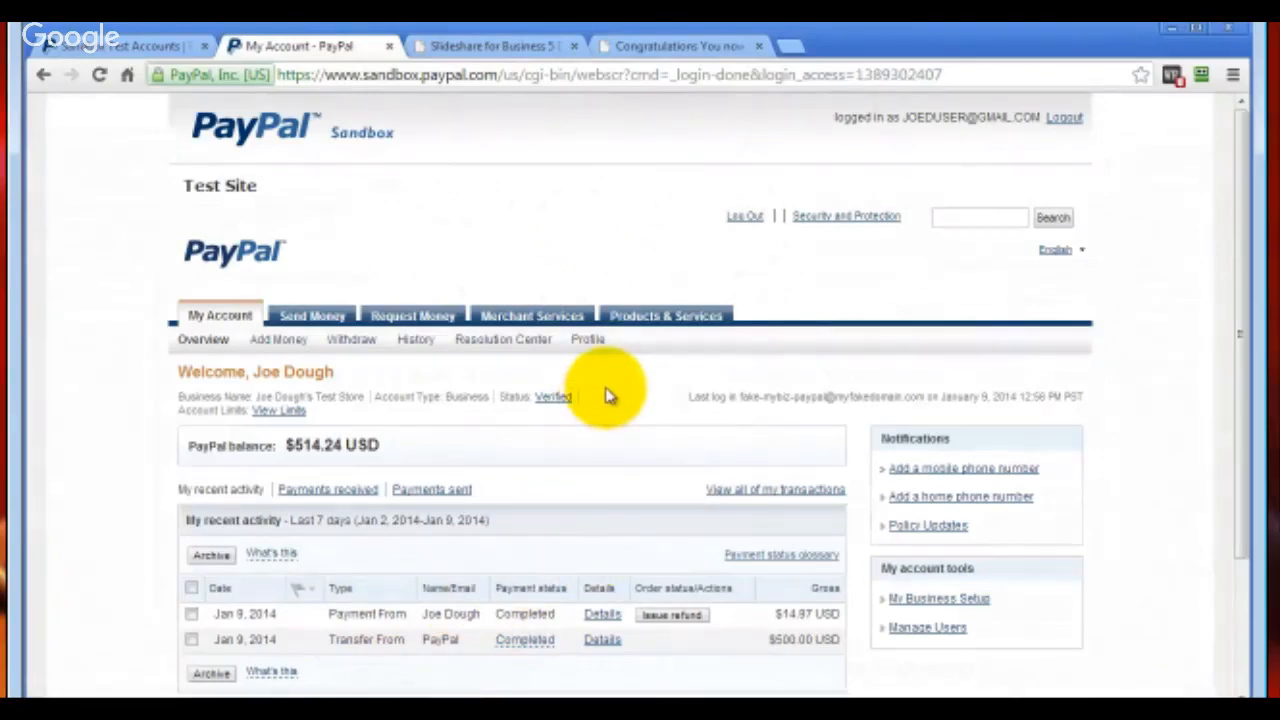
Open the form for creating a new payment button by way of the saved buttons in Merchant Services
click(521, 318)
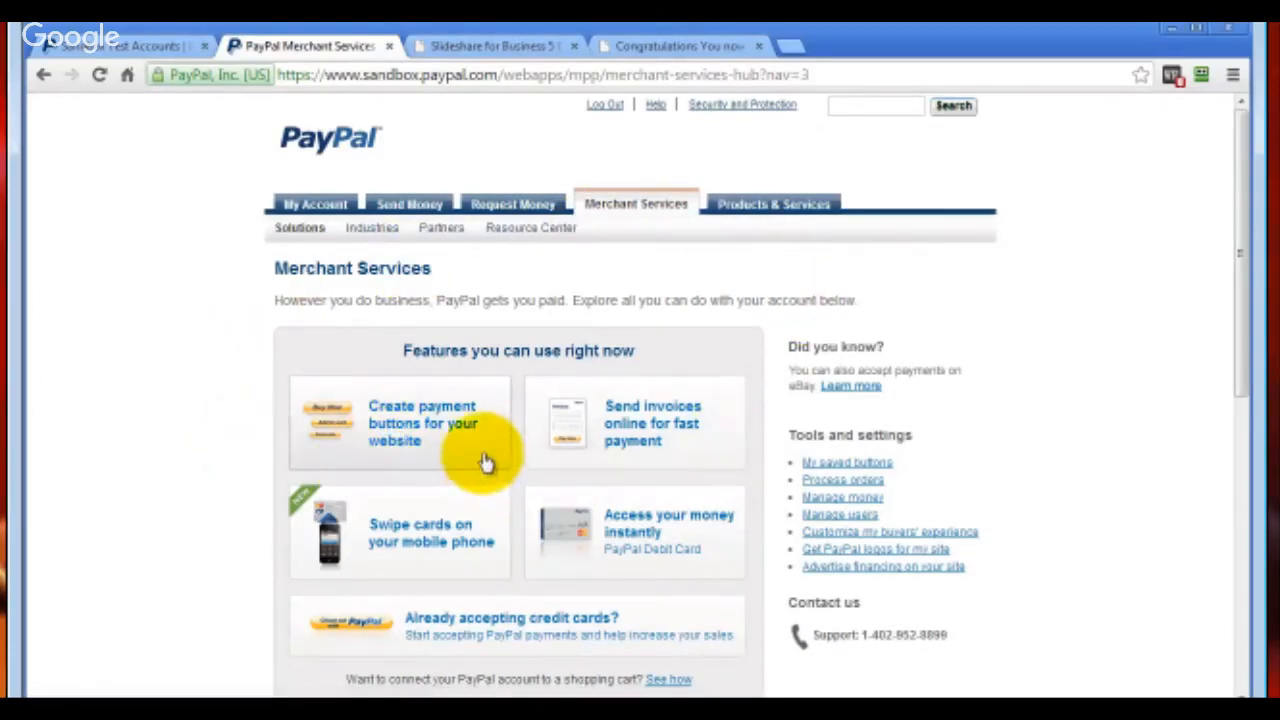
click(397, 427)
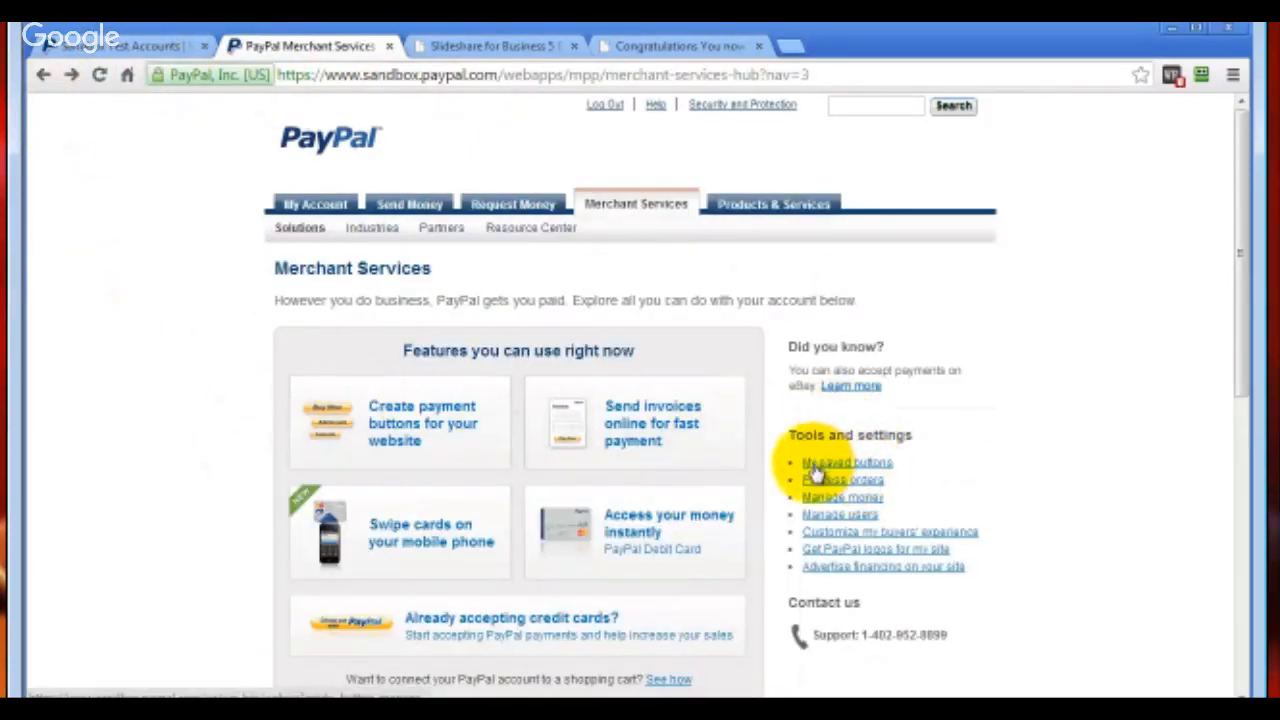
click(885, 464)
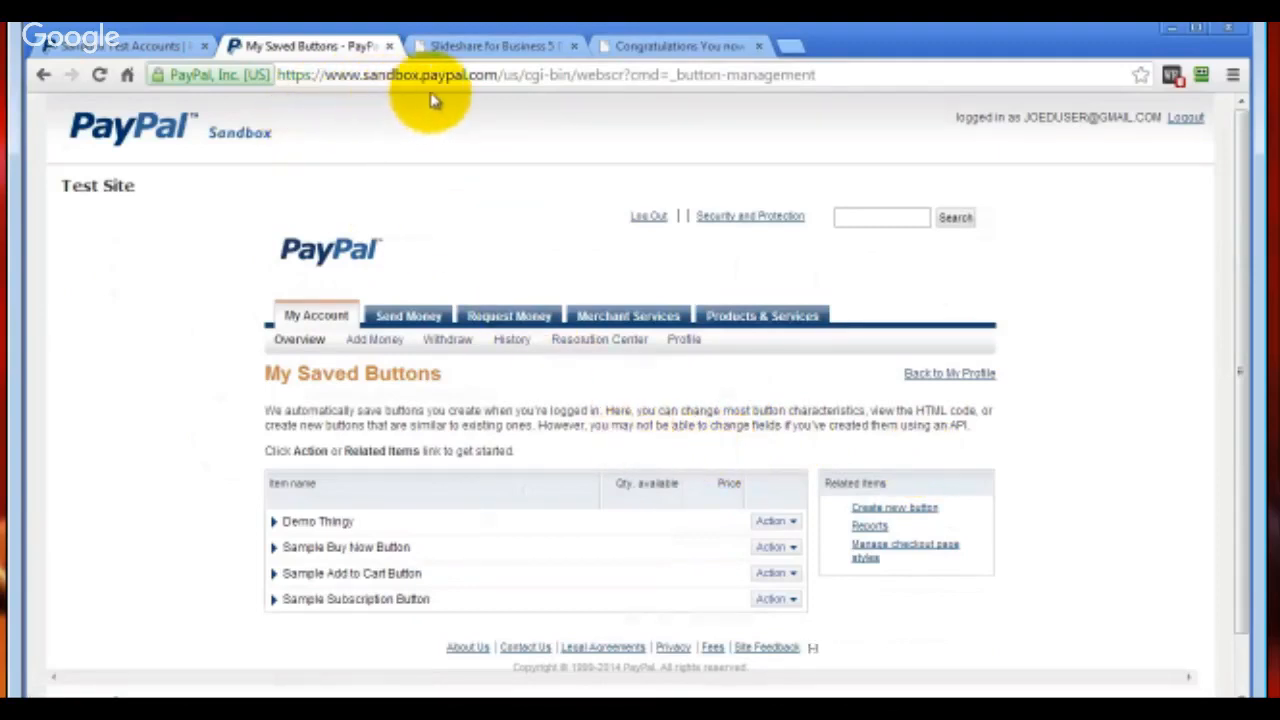
click(916, 512)
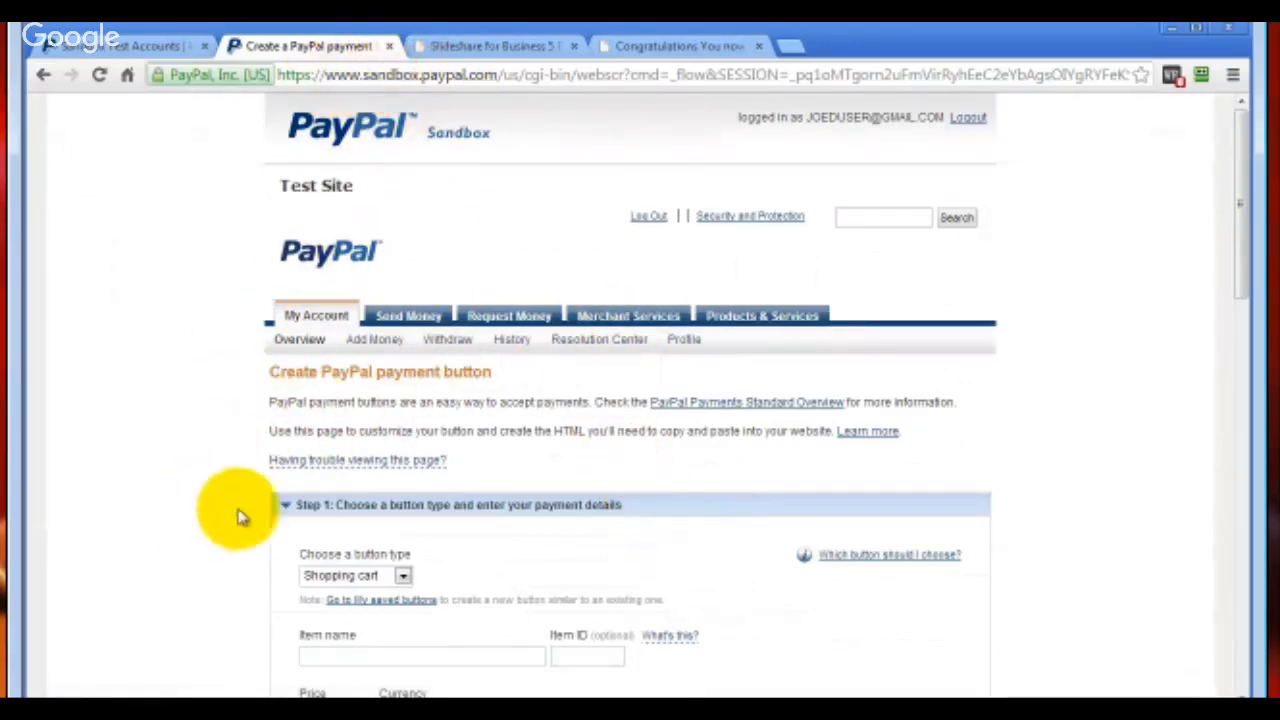
Set the button type to Buy Now, the item name to P-Test and the price to 14.97 USD
scroll(140, 437, down, 4)
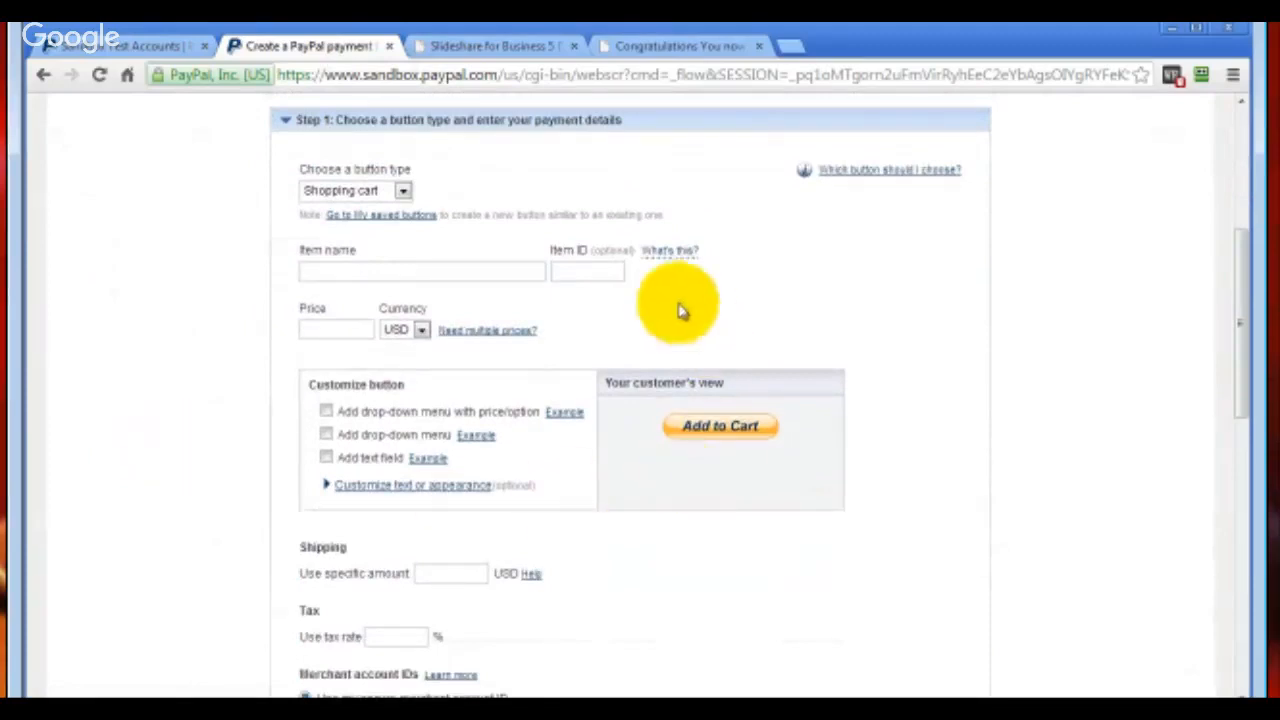
click(403, 191)
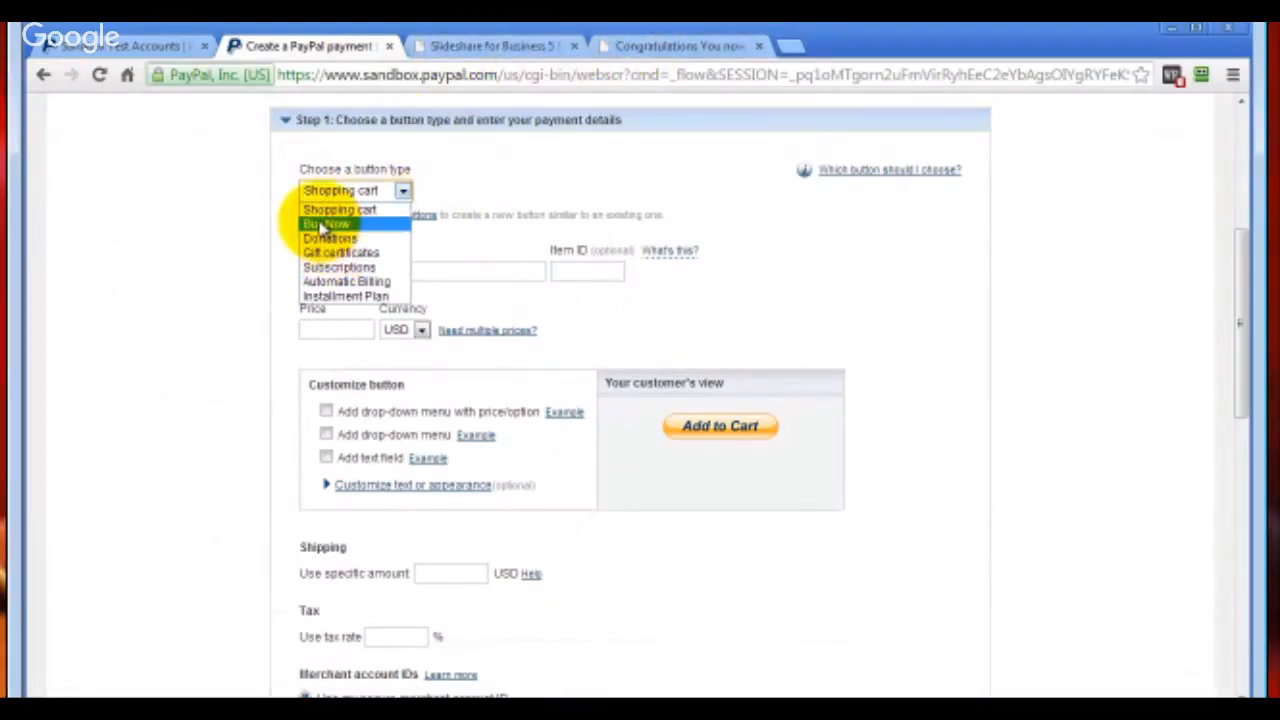
click(322, 226)
click(323, 272)
text(P-Test)
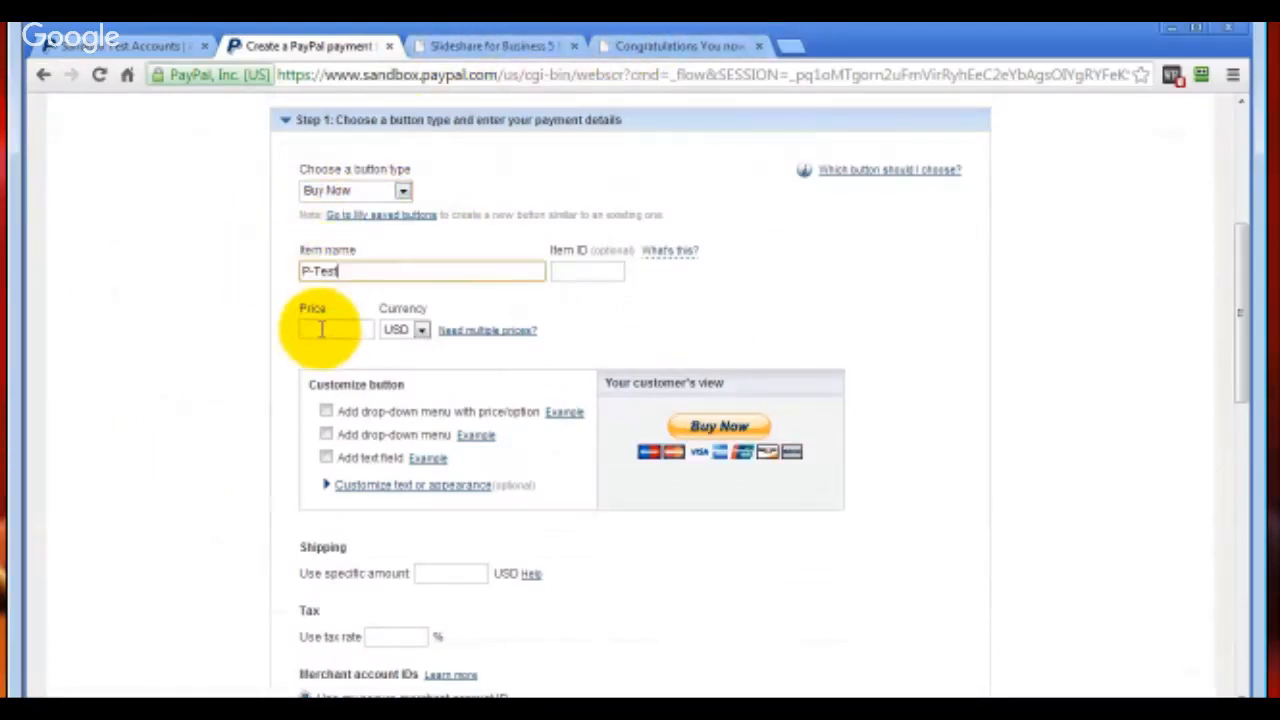
text(14.97)
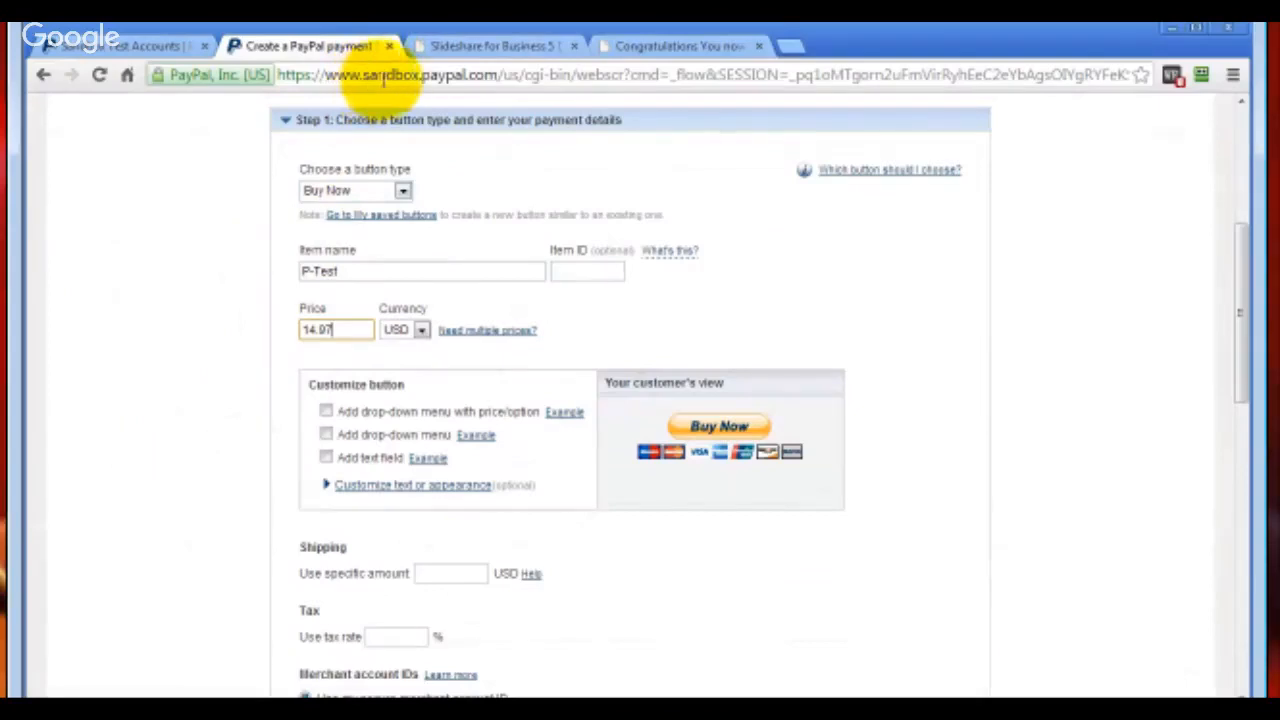
scroll(177, 463, down, 4)
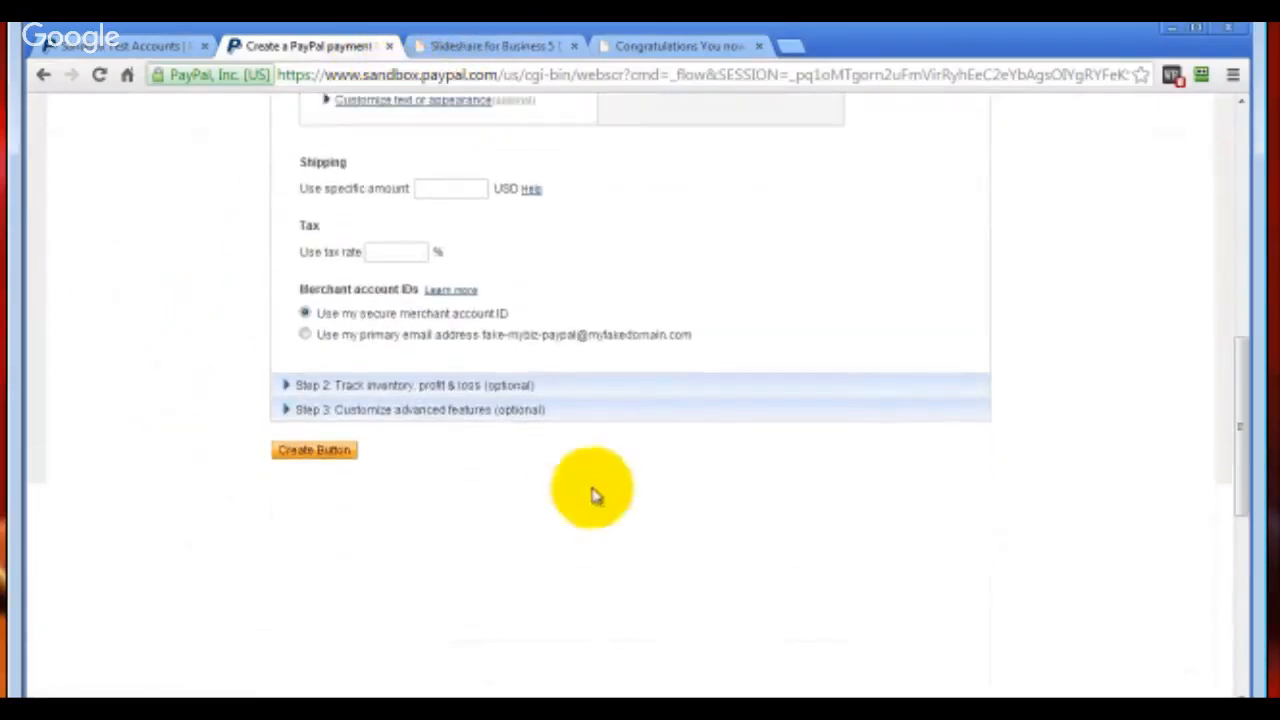
click(441, 411)
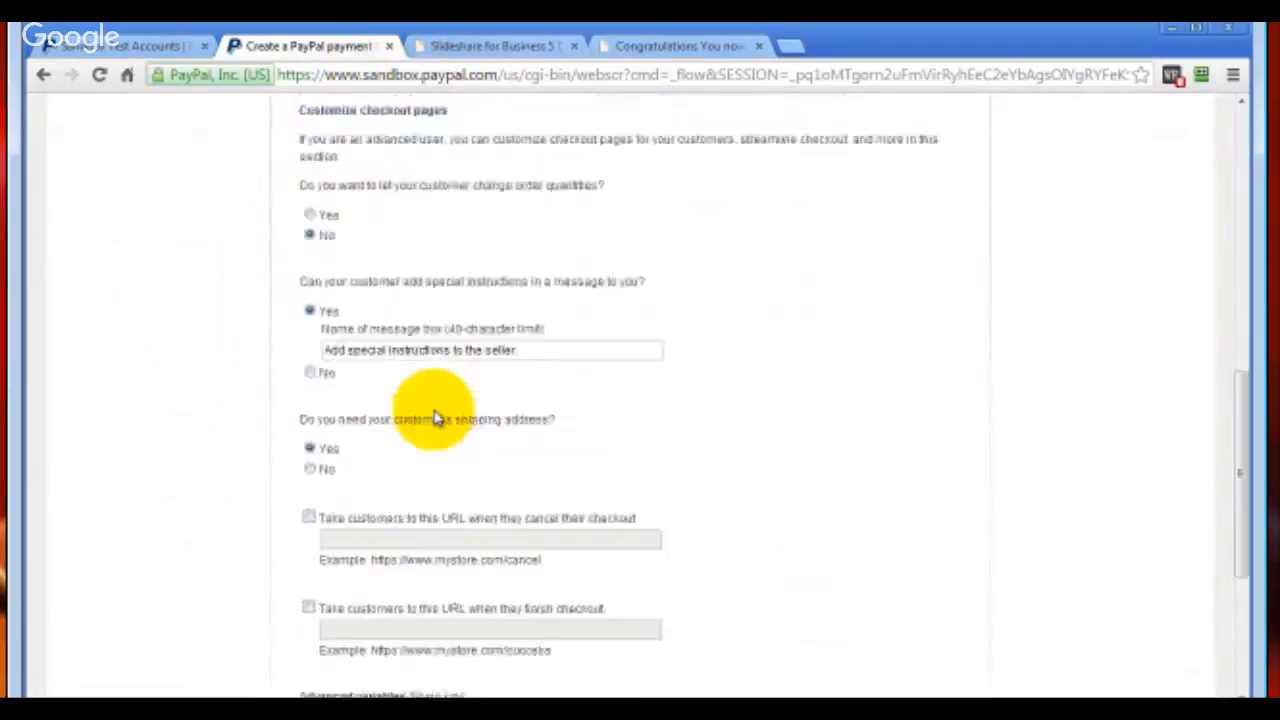
scroll(213, 507, down, 3)
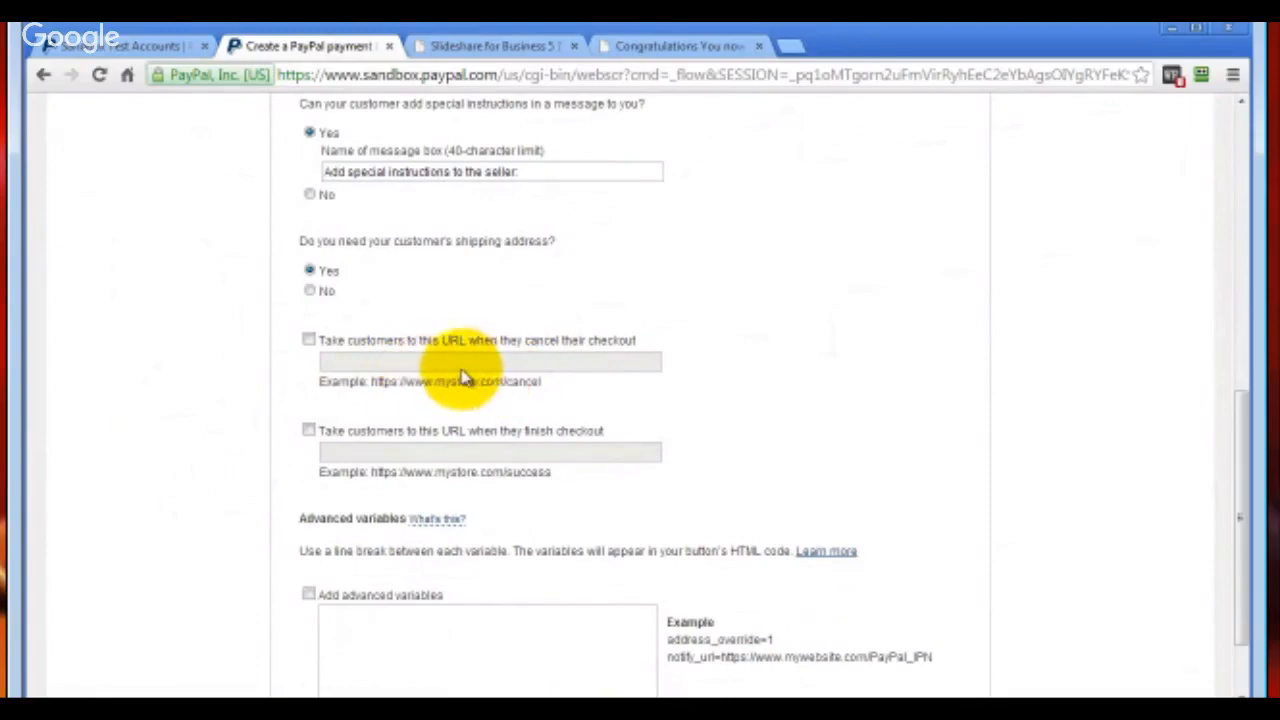
click(309, 342)
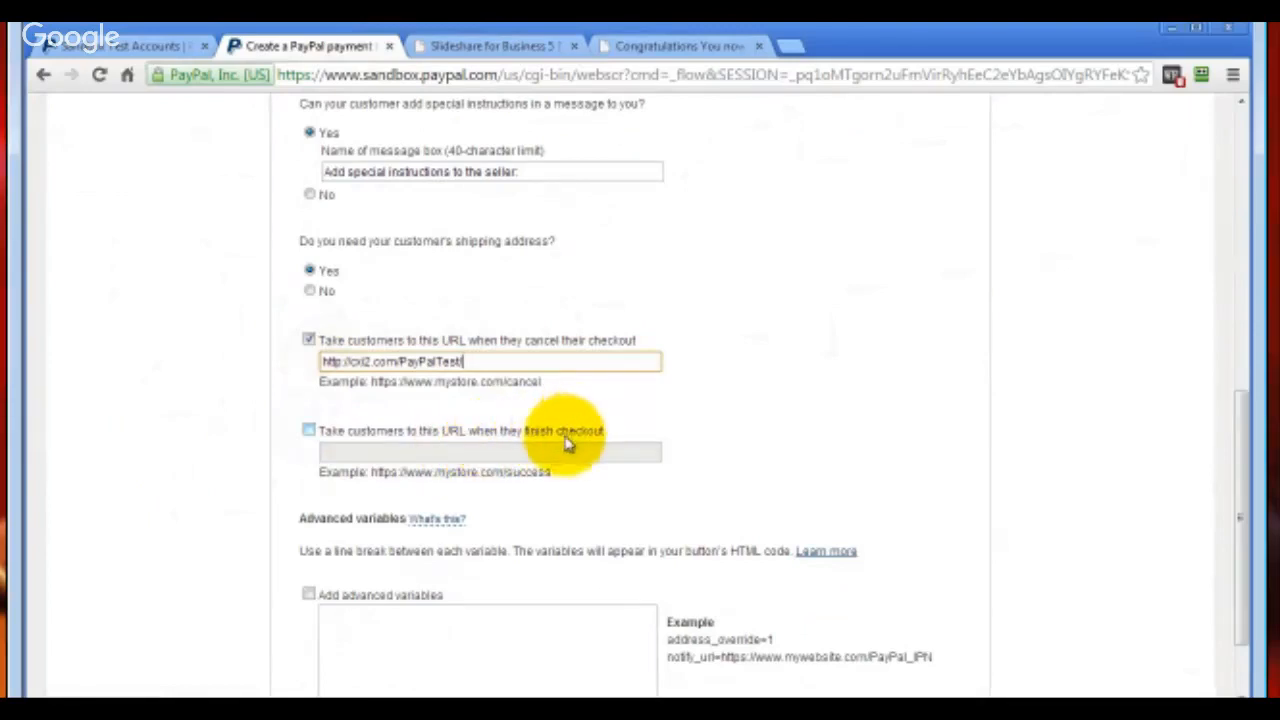
click(309, 430)
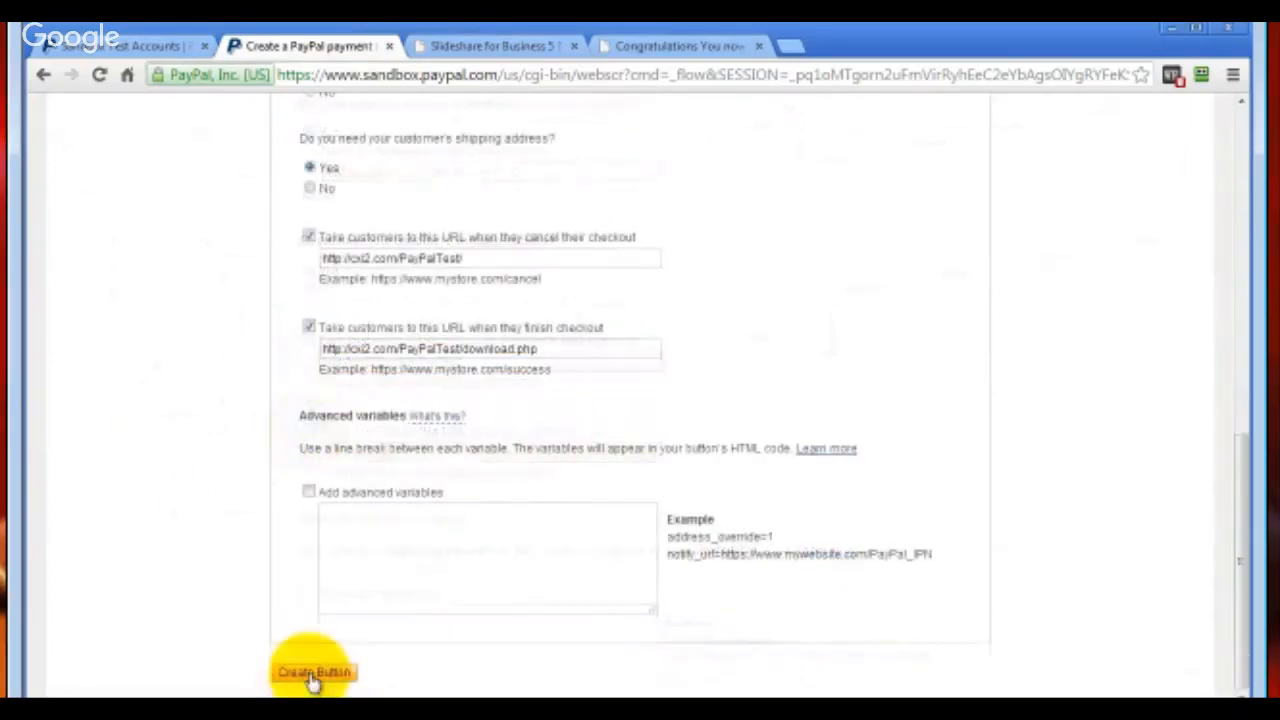
click(313, 676)
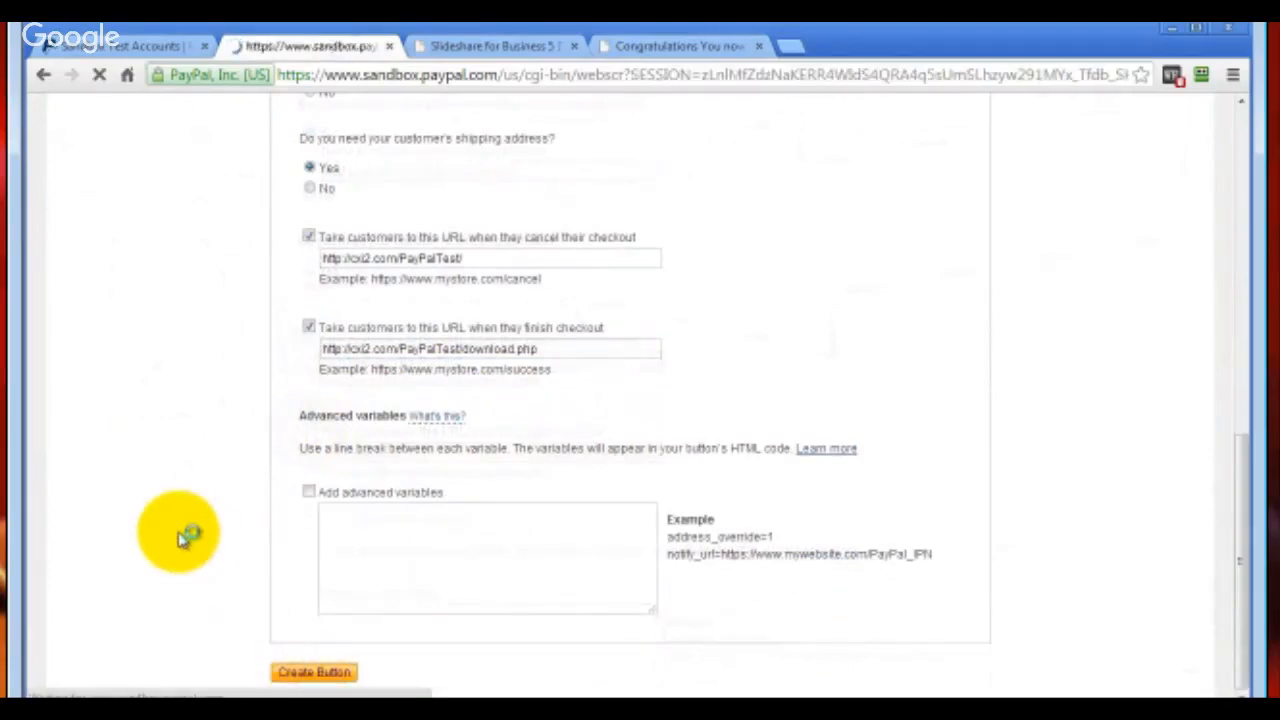
Compare the generated website and email codes for the new button, and copy its email payment link
scroll(171, 523, down, 3)
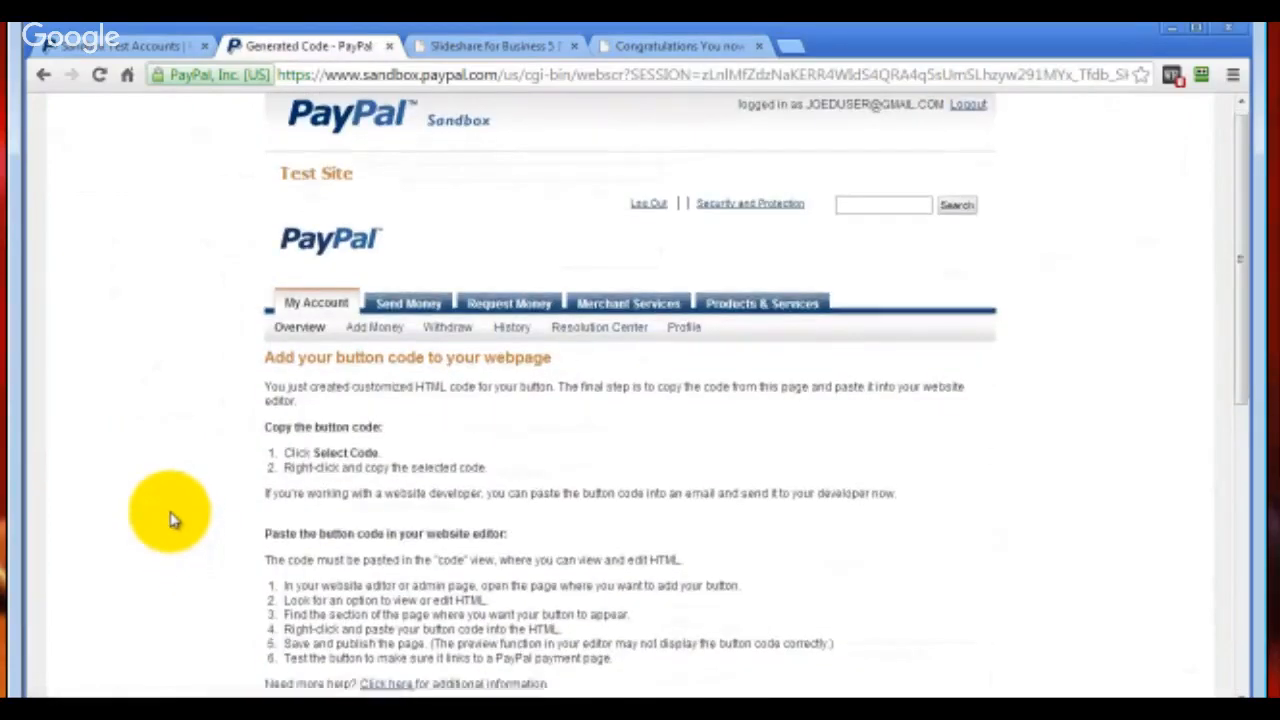
scroll(171, 520, down, 5)
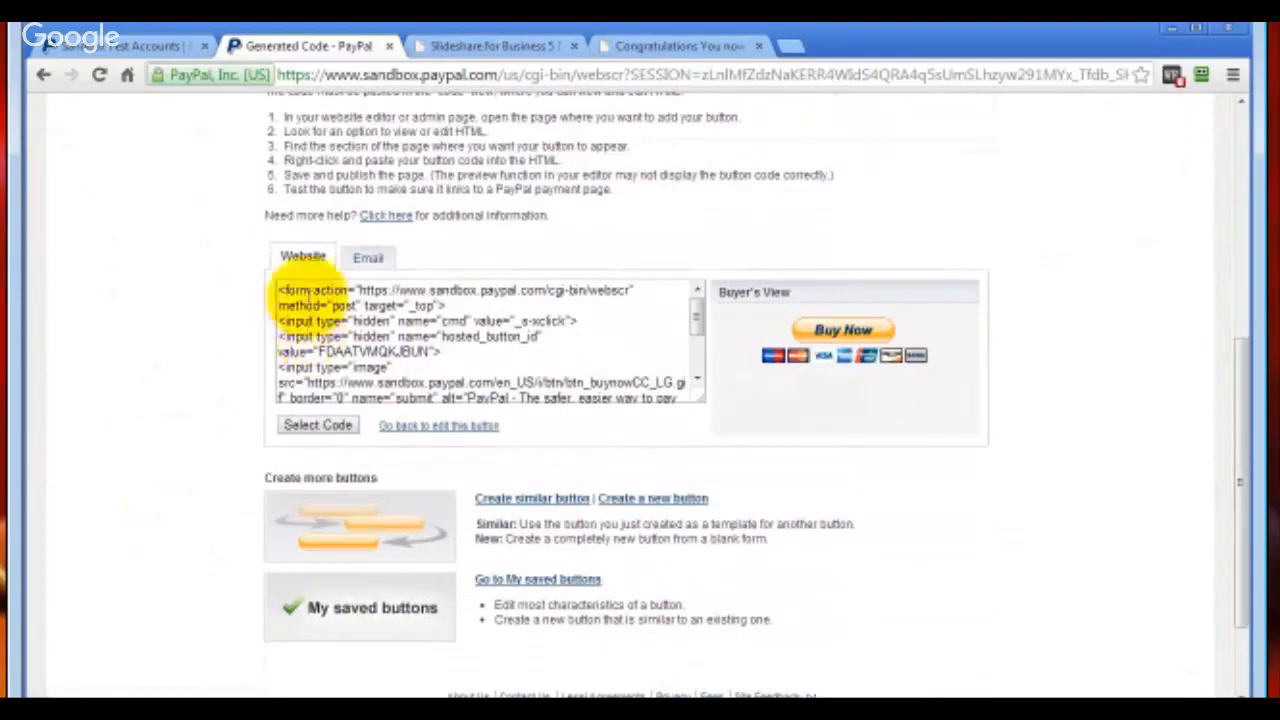
click(368, 259)
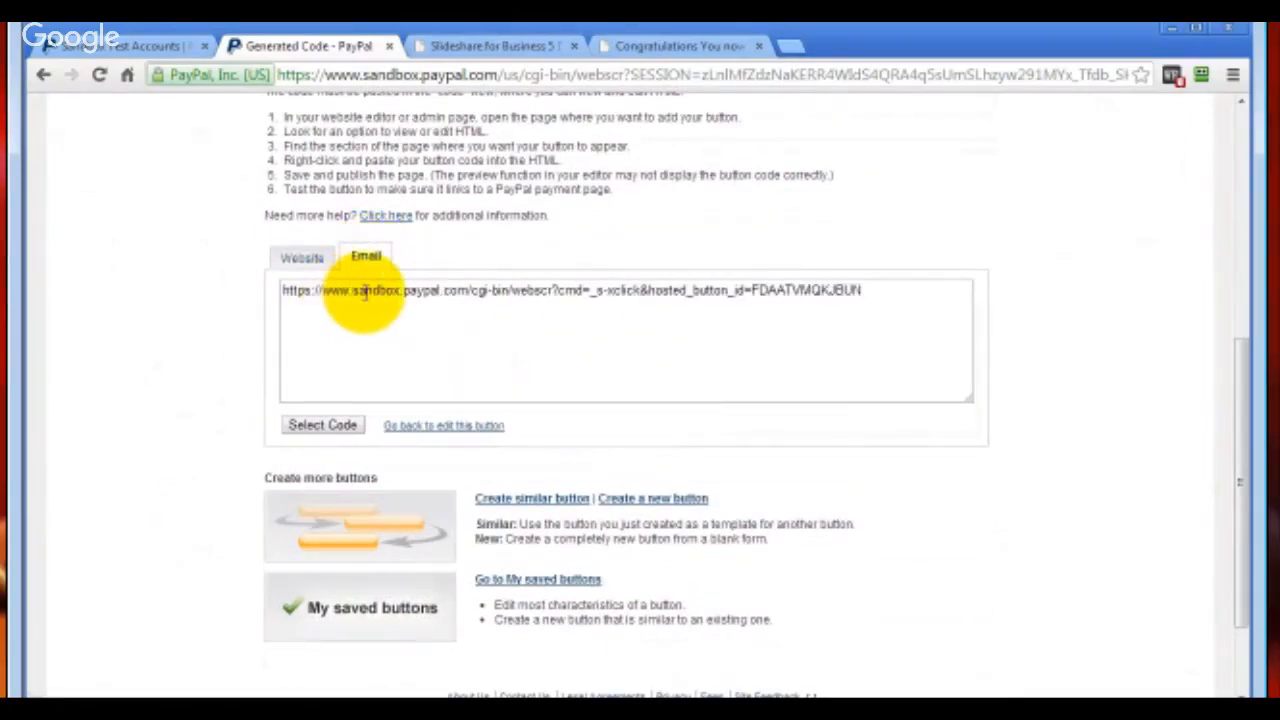
click(365, 290)
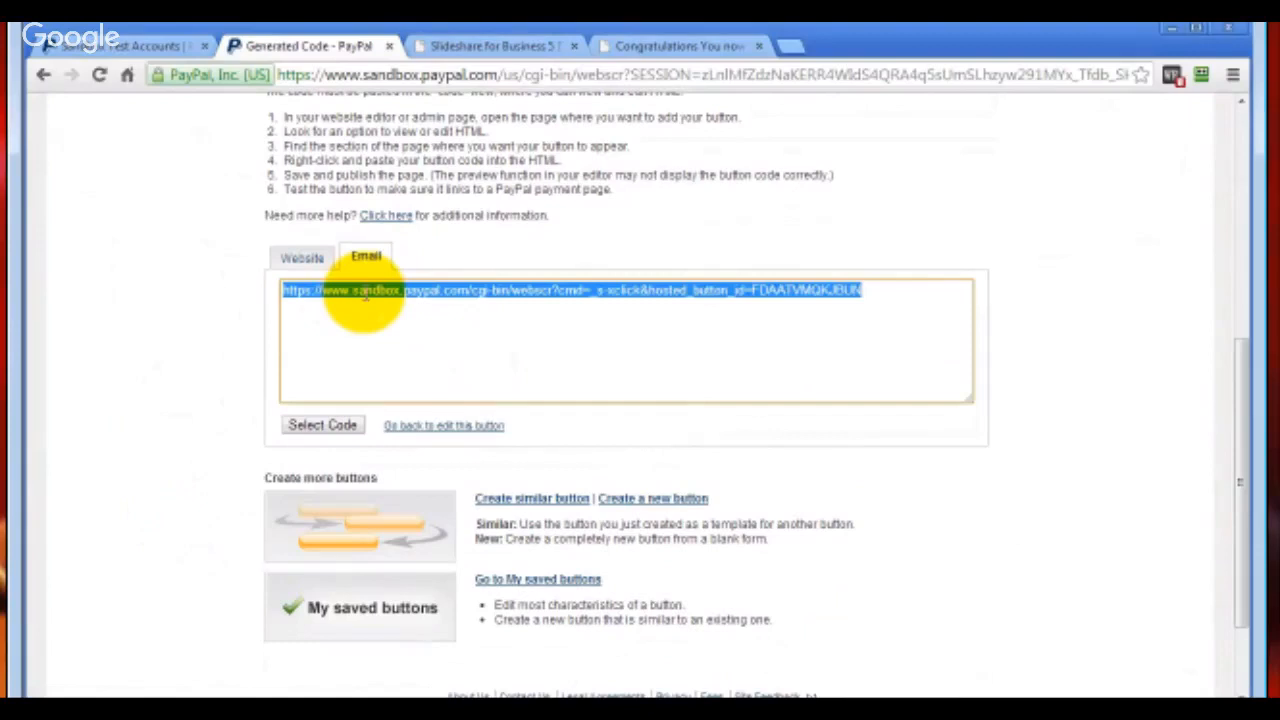
right_click(365, 288)
click(412, 378)
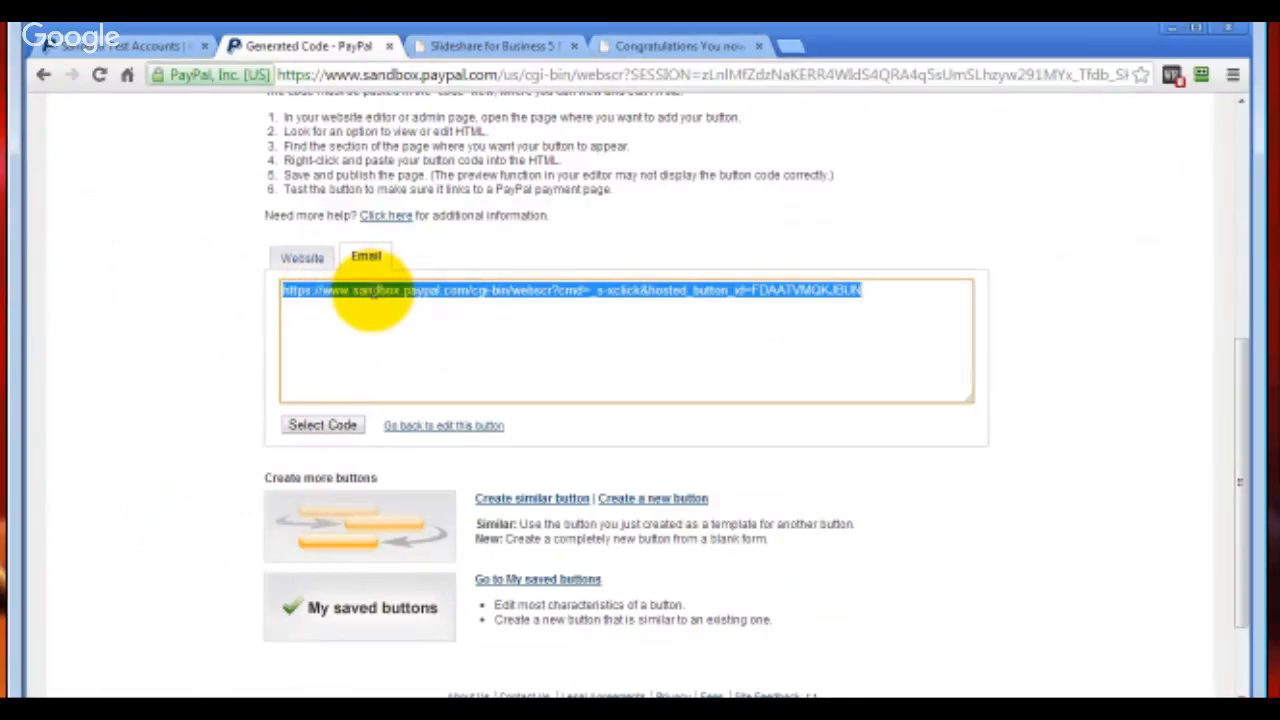
click(301, 257)
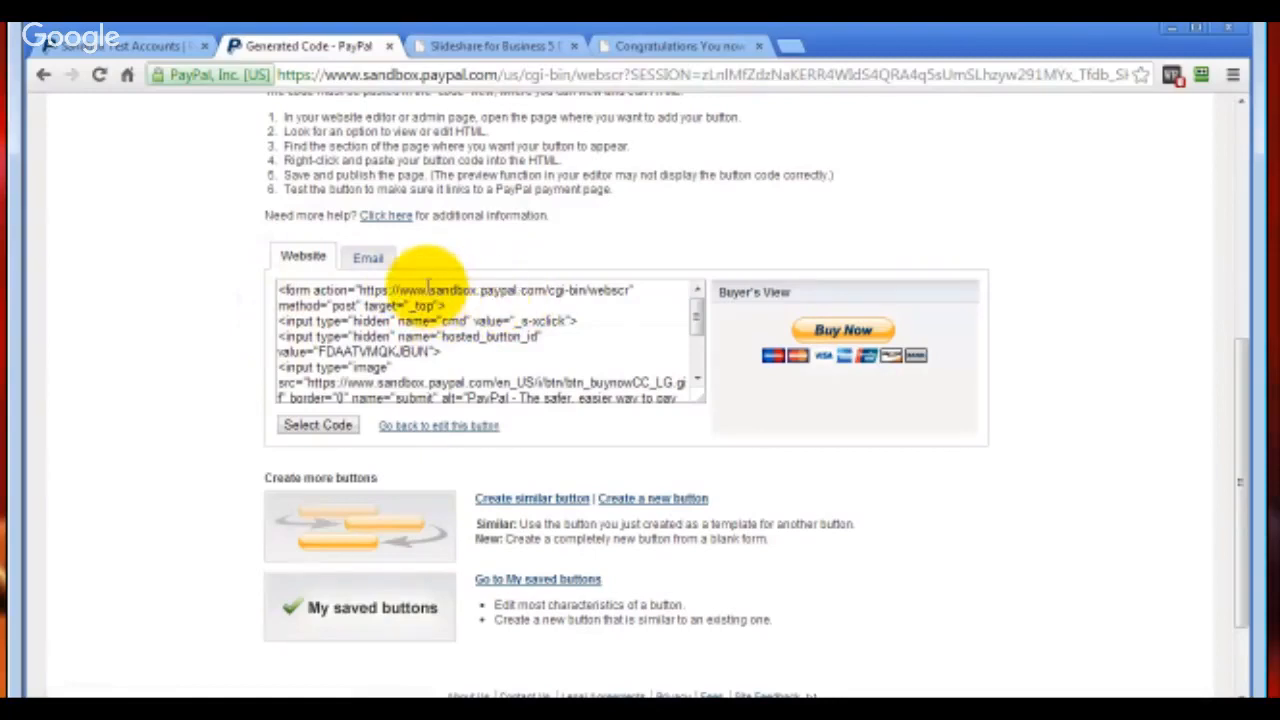
click(370, 258)
click(386, 294)
right_click(409, 294)
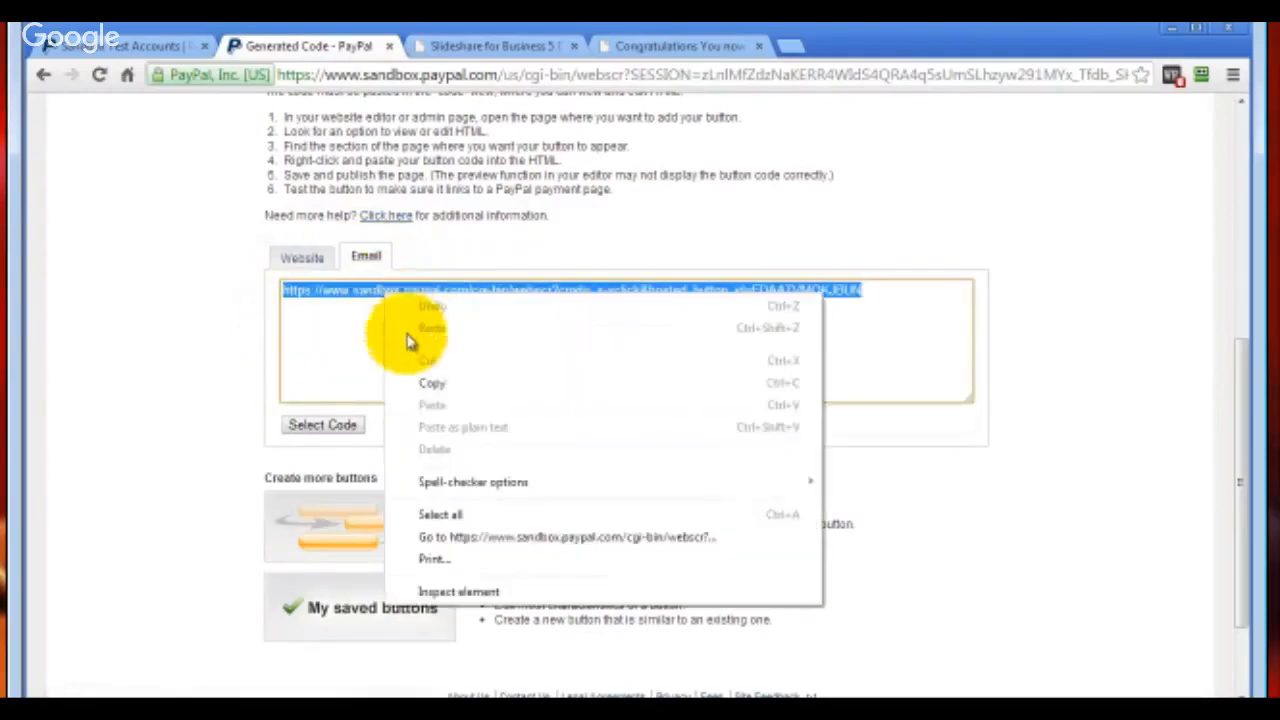
click(430, 385)
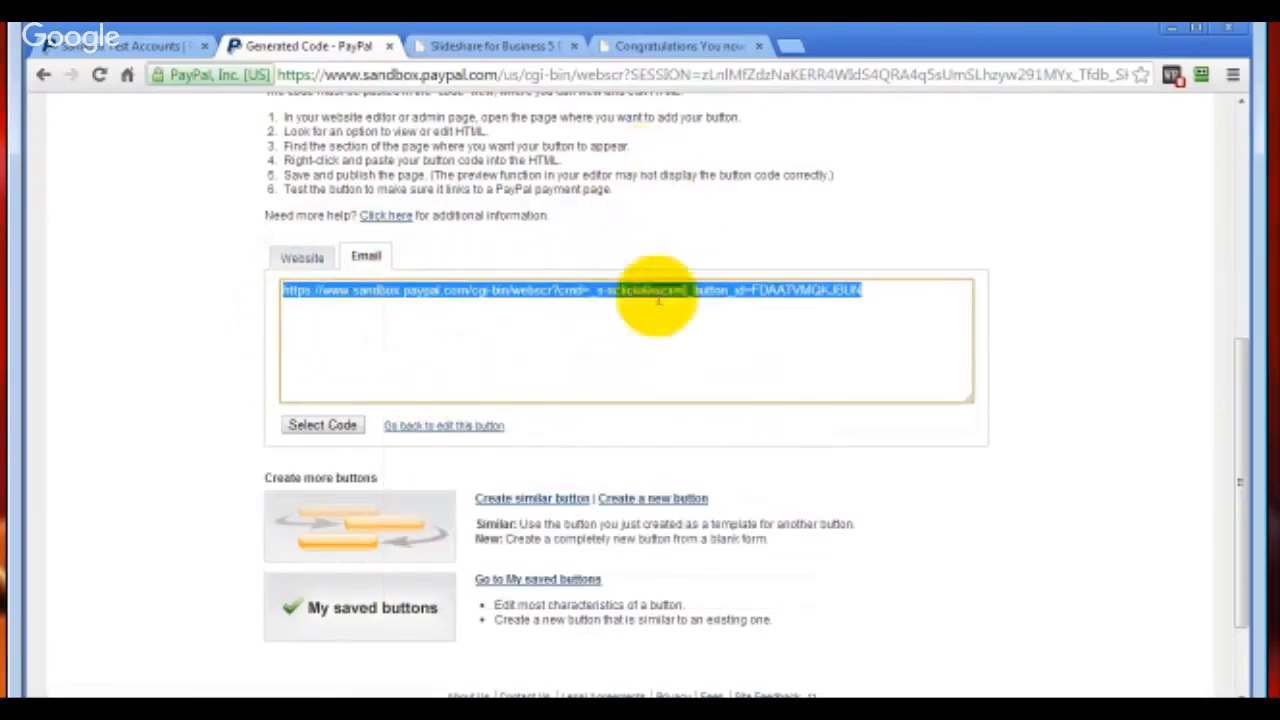
In KompoZer, link the Slideshare For Business order image below the $14.97 price to the copied PayPal payment link and save the page
click(490, 46)
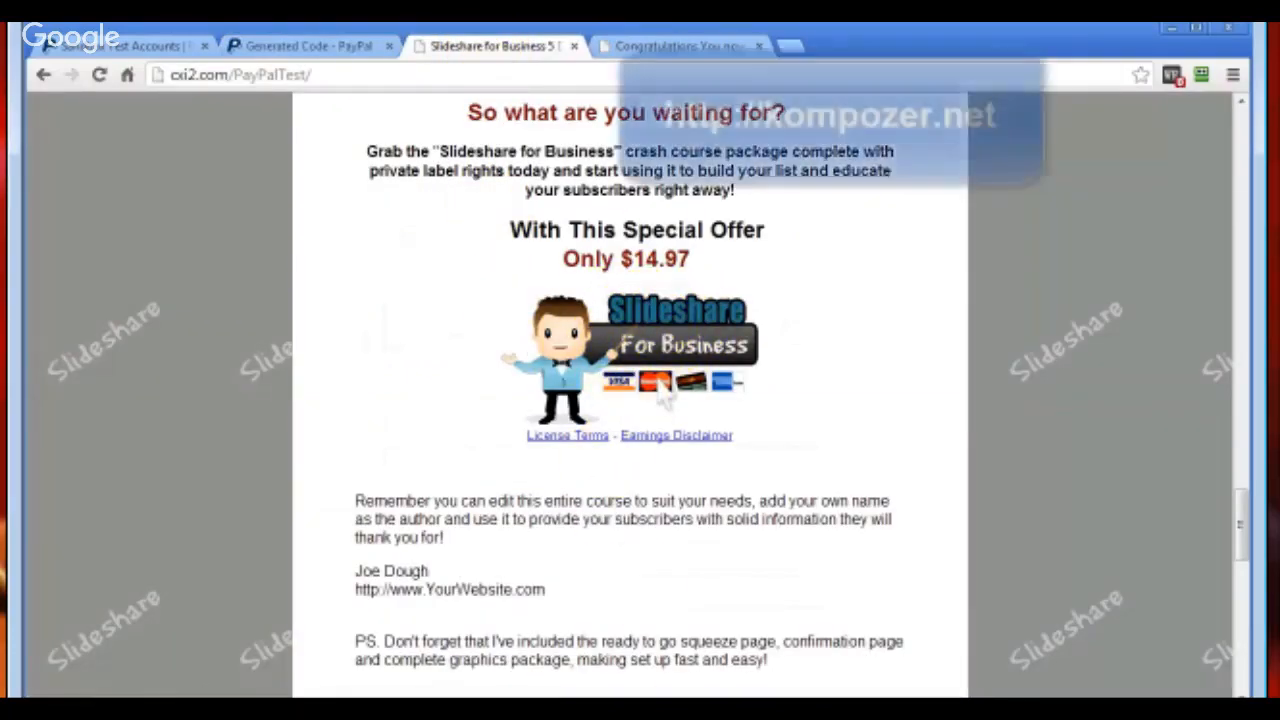
click(1144, 706)
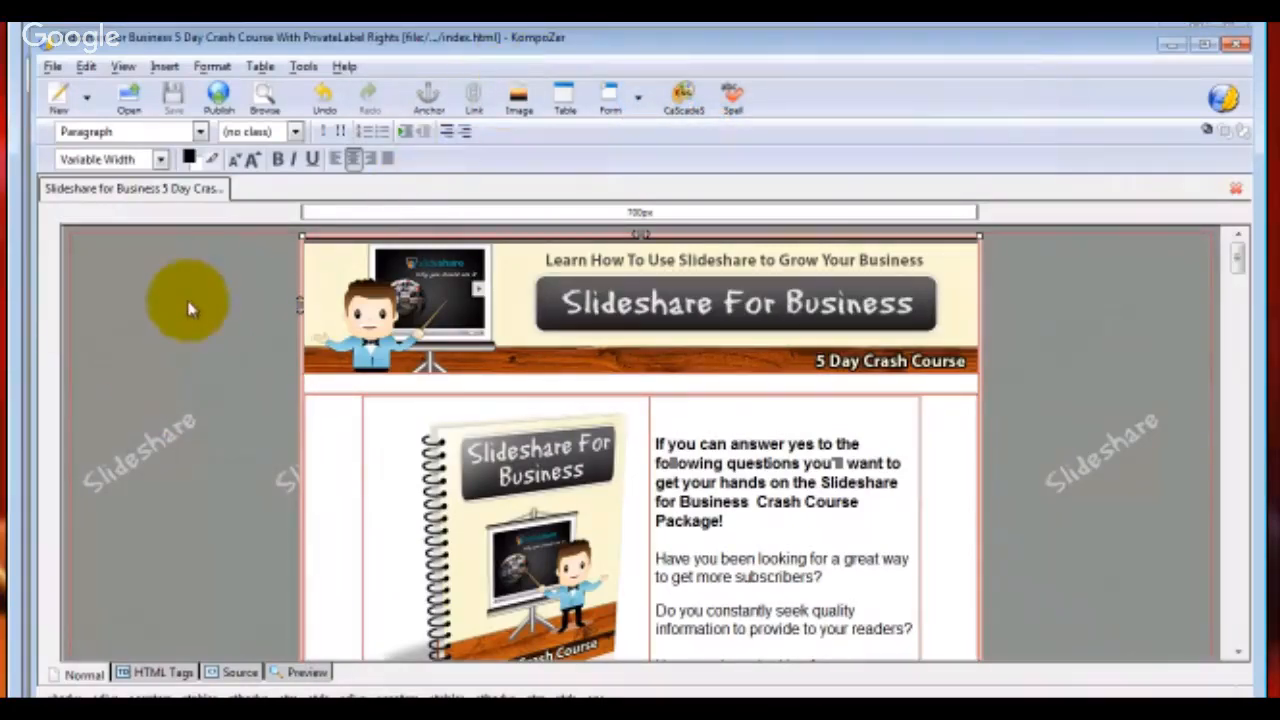
drag(1240, 258, 1238, 528)
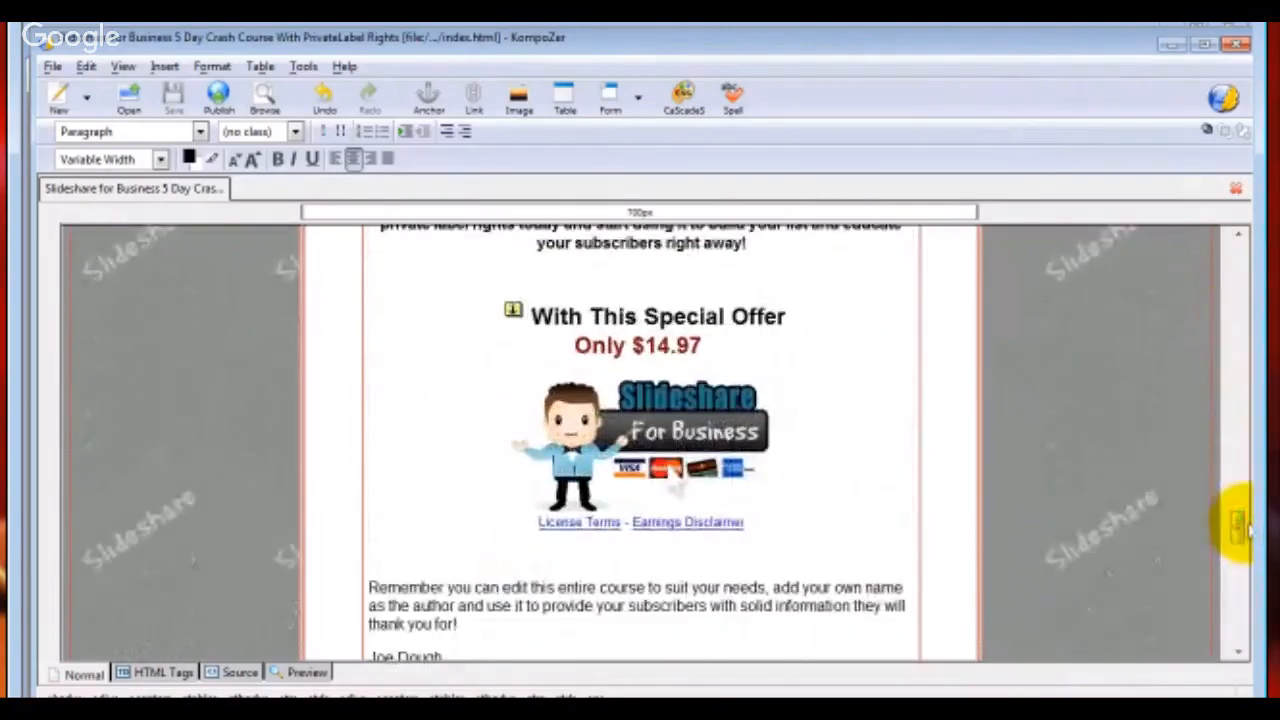
click(611, 428)
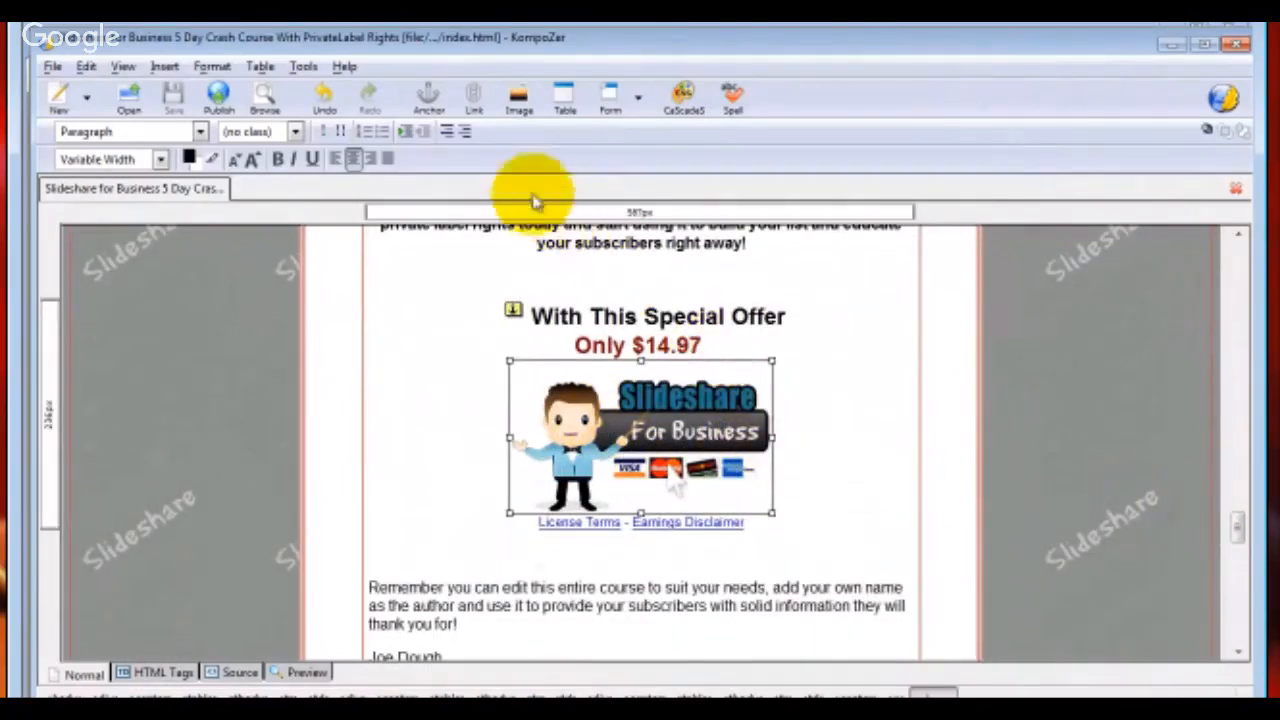
click(476, 104)
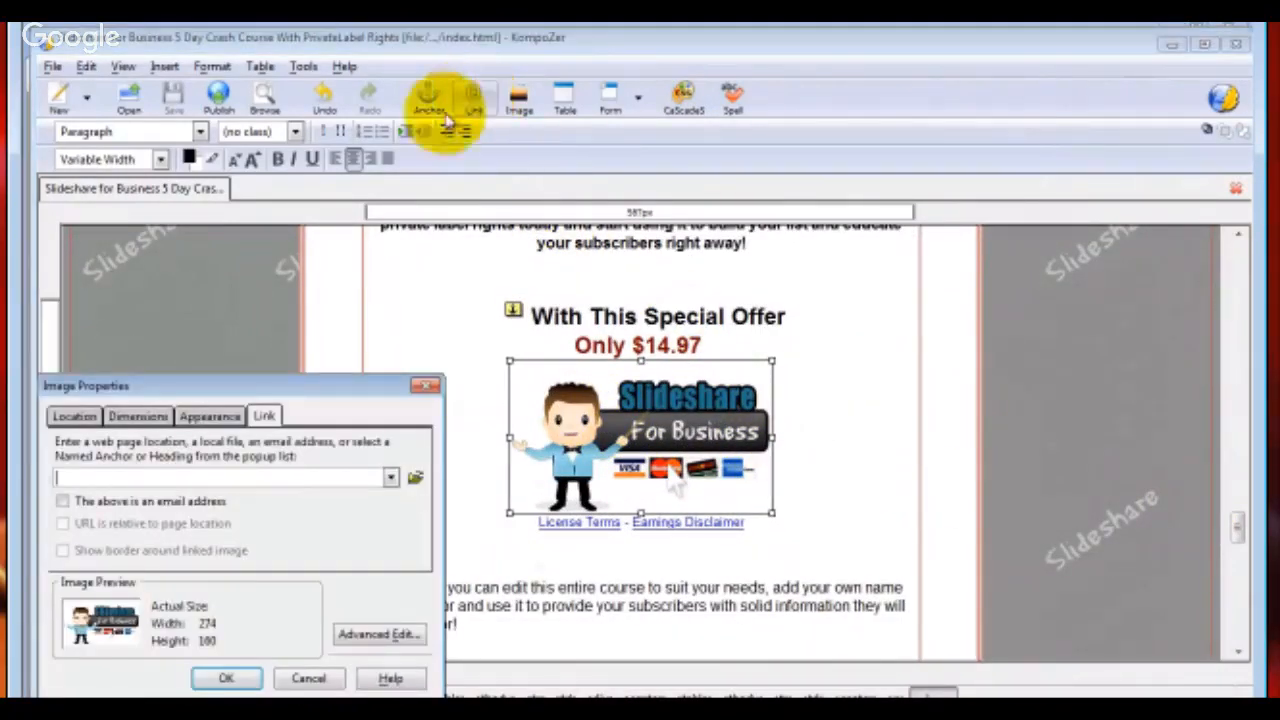
right_click(100, 479)
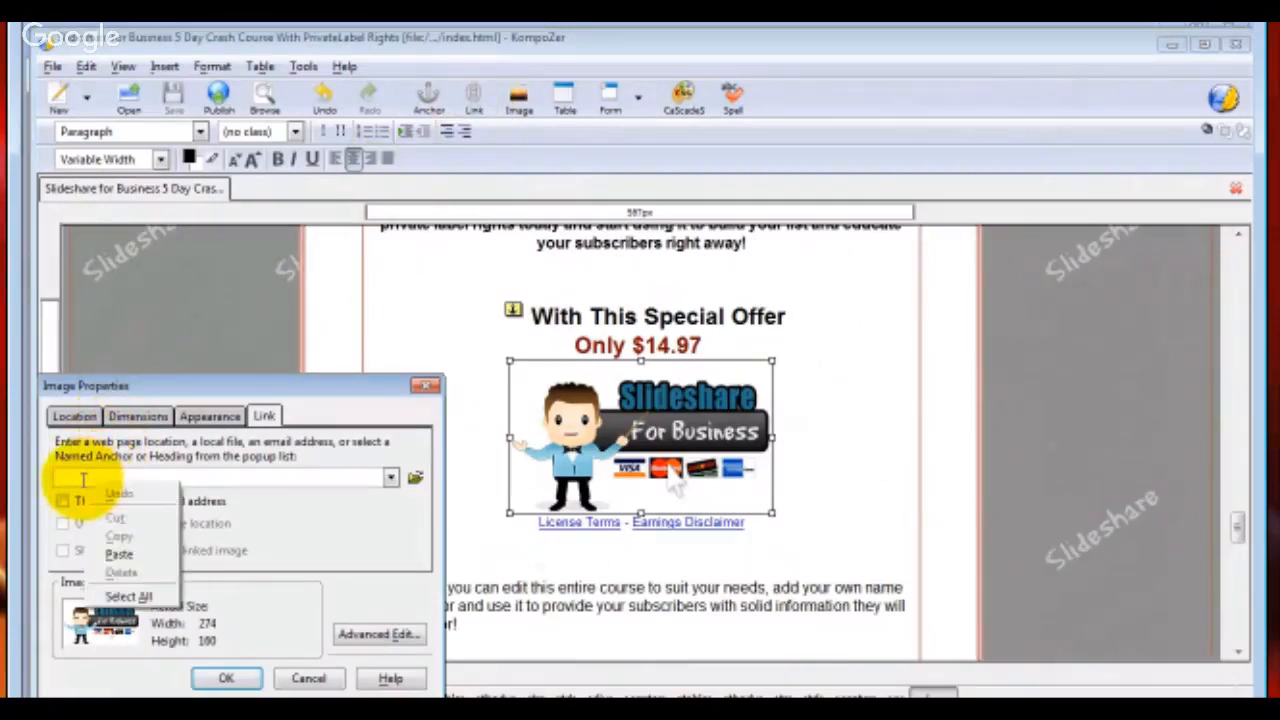
click(120, 556)
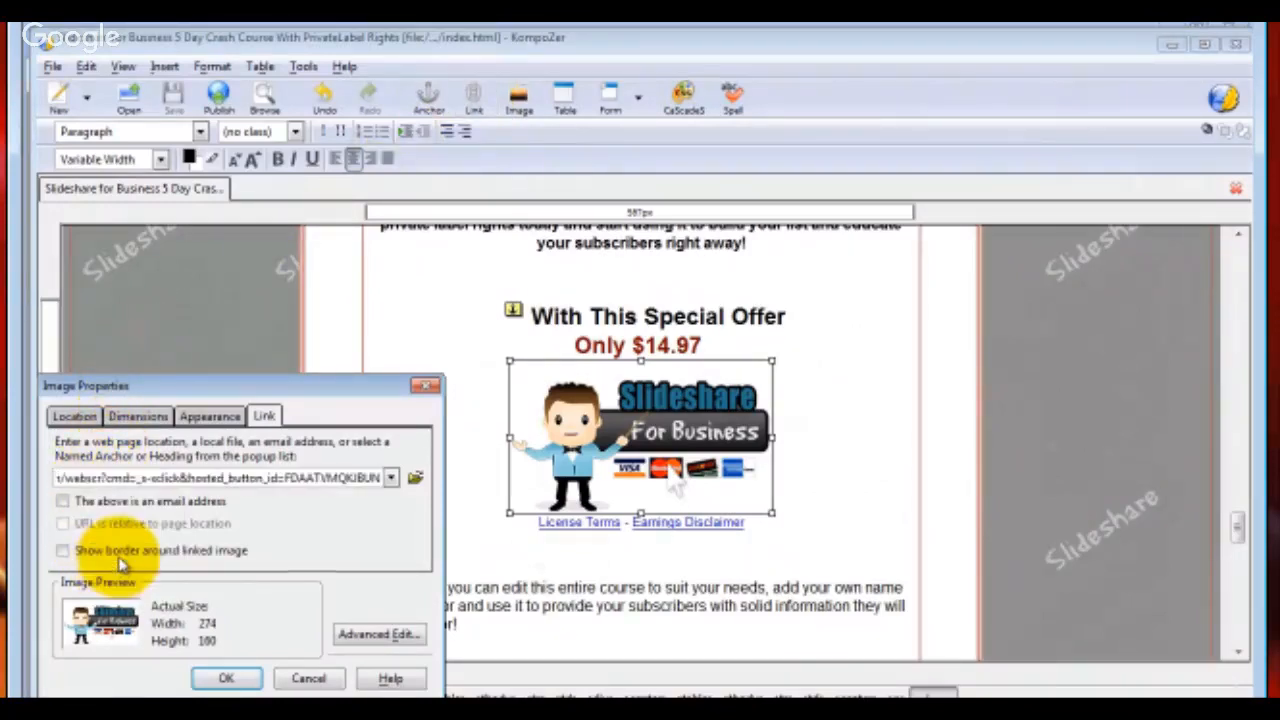
click(226, 680)
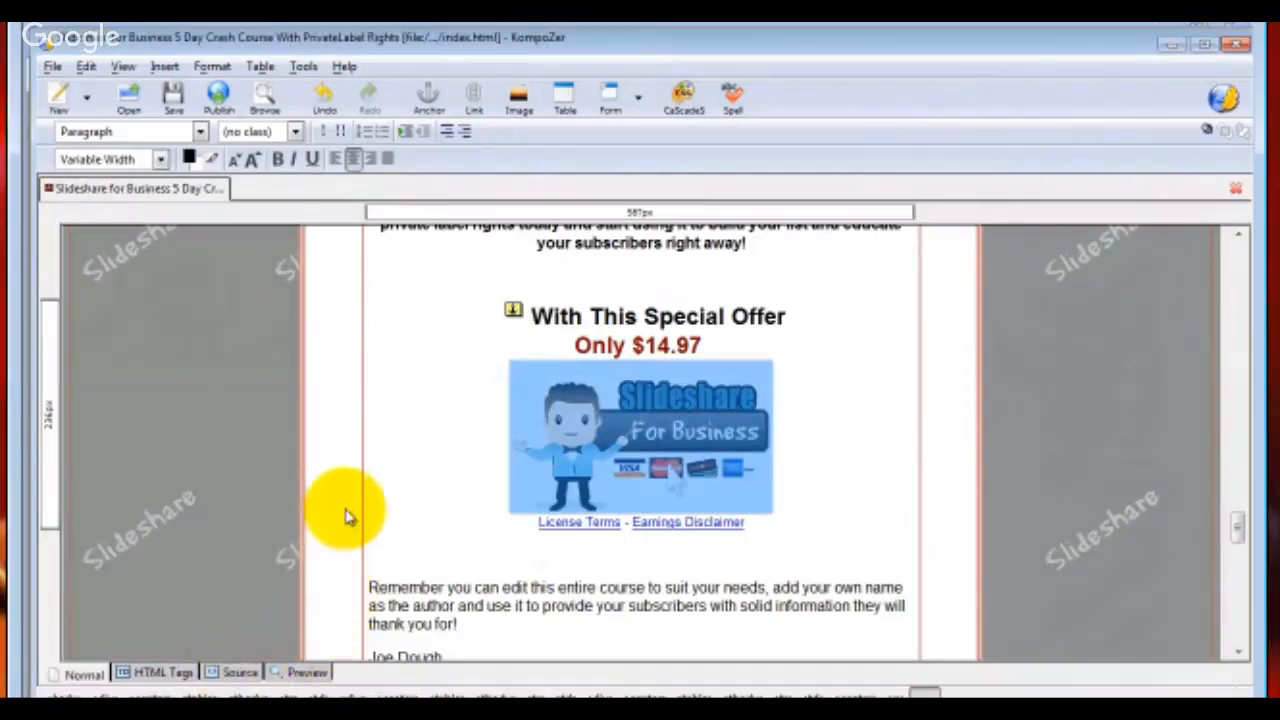
click(172, 100)
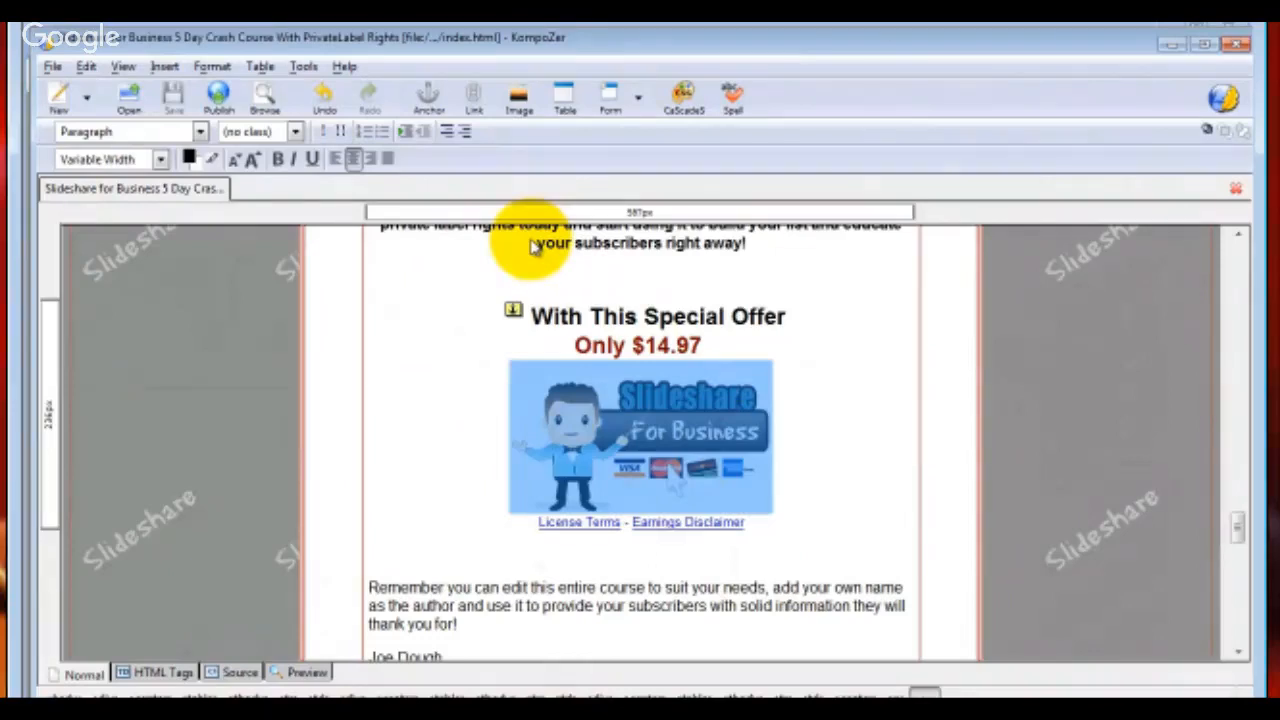
In FileZilla, upload index.html from the SalesPageDemo folder to /public_html/PayPalTest, overwriting the existing remote file
click(497, 715)
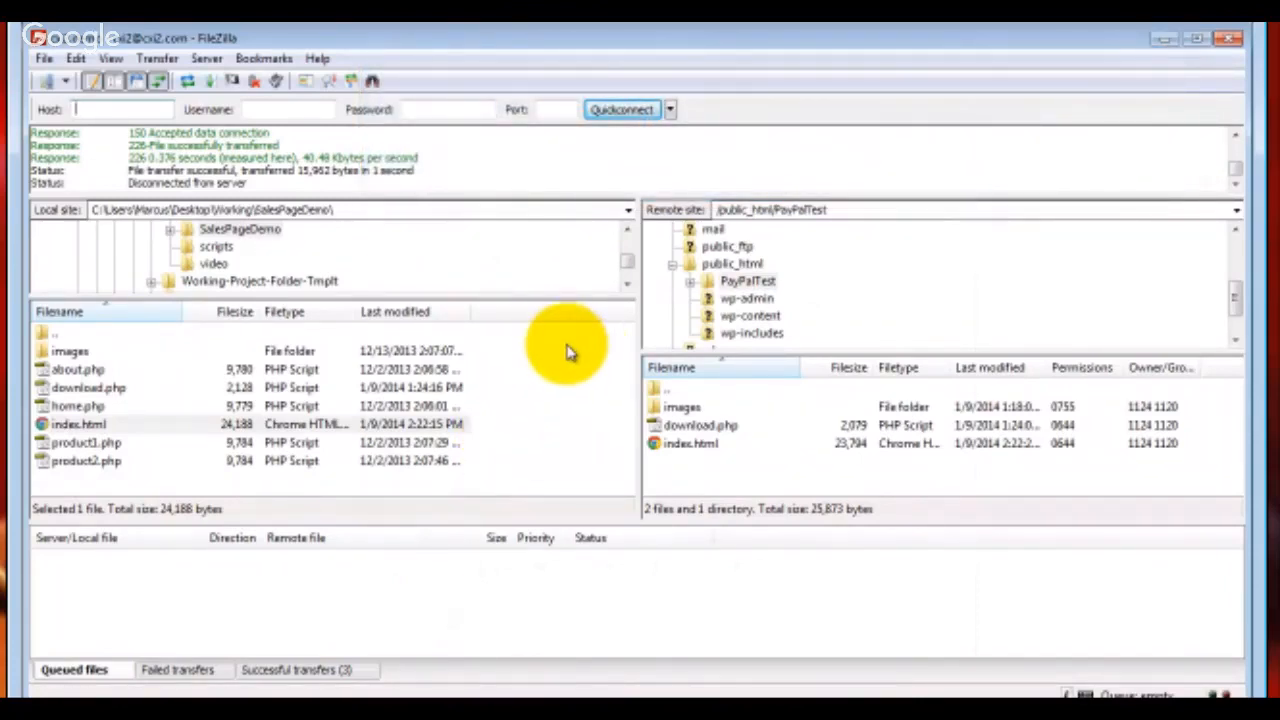
click(80, 426)
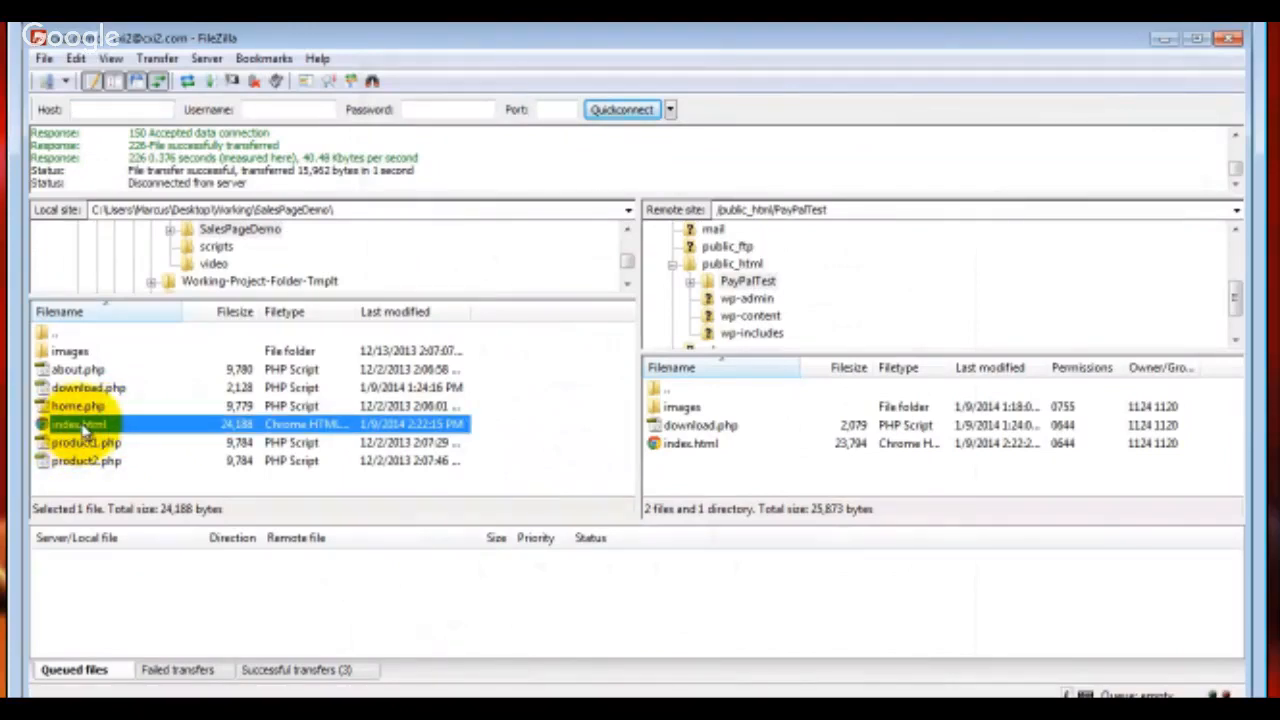
right_click(70, 428)
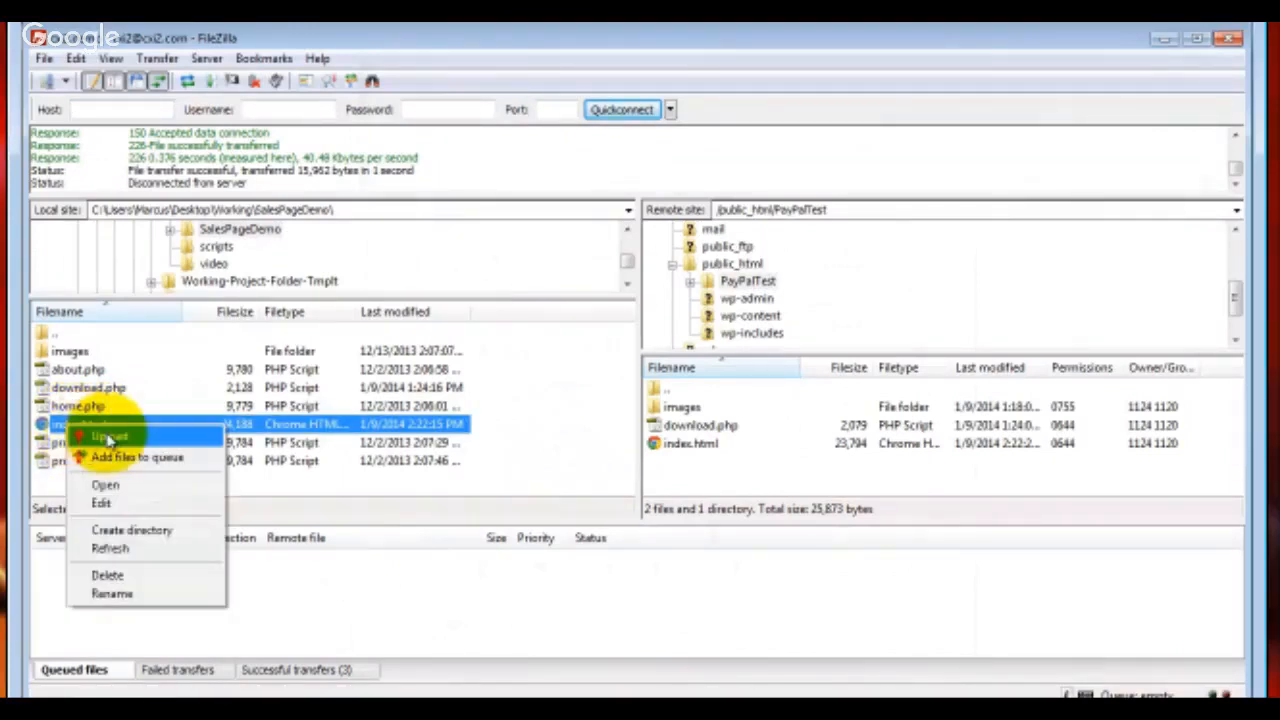
click(108, 438)
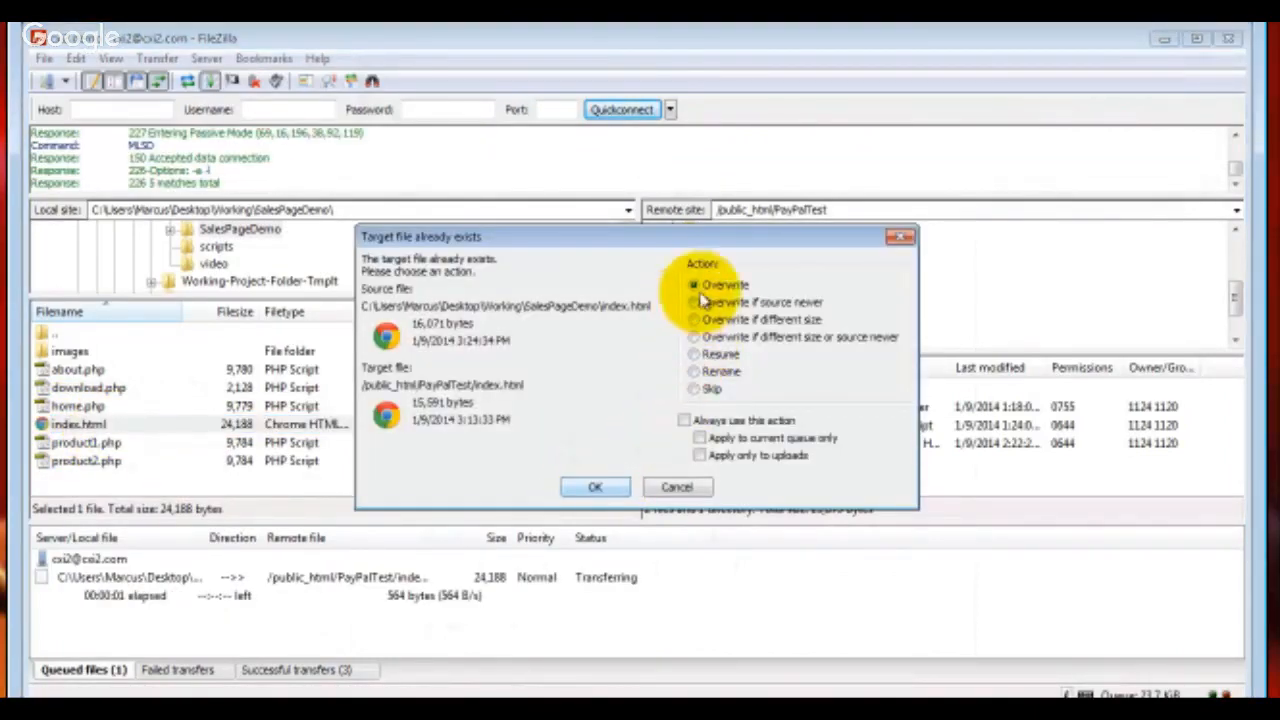
click(592, 488)
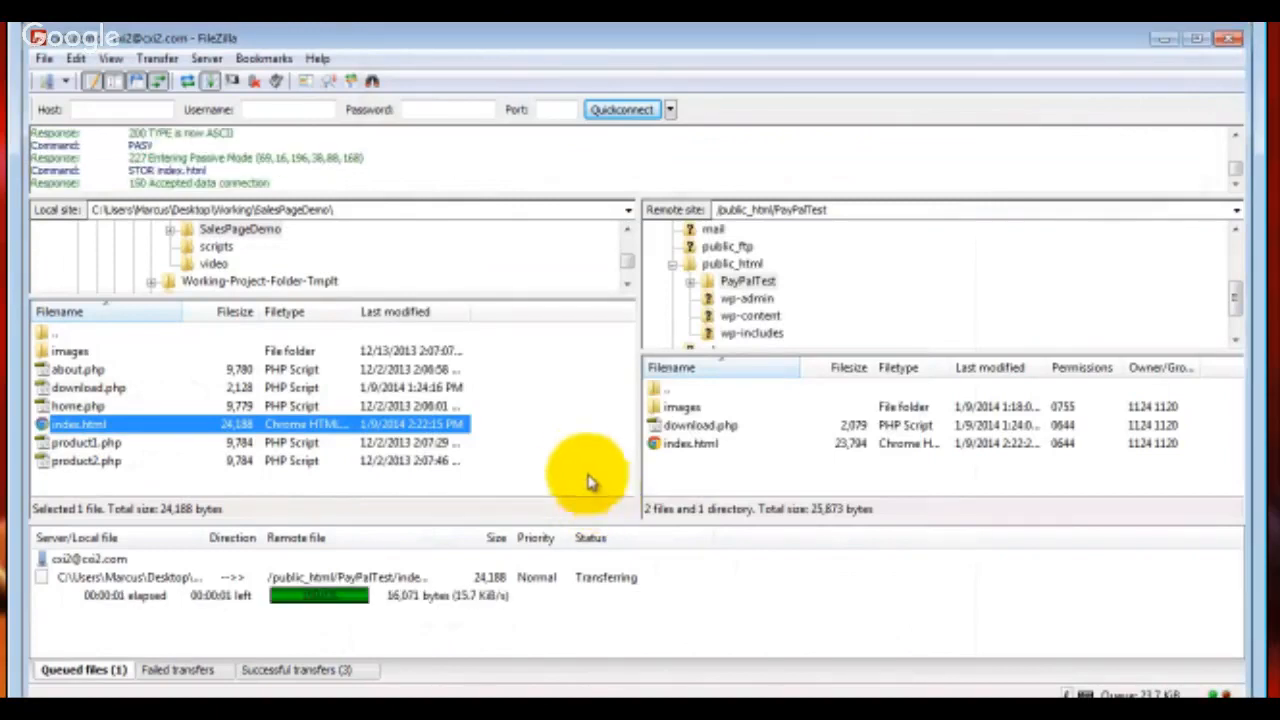
Return to the browser and reload the sales page at cxi2.com/PayPalTest/
click(1162, 42)
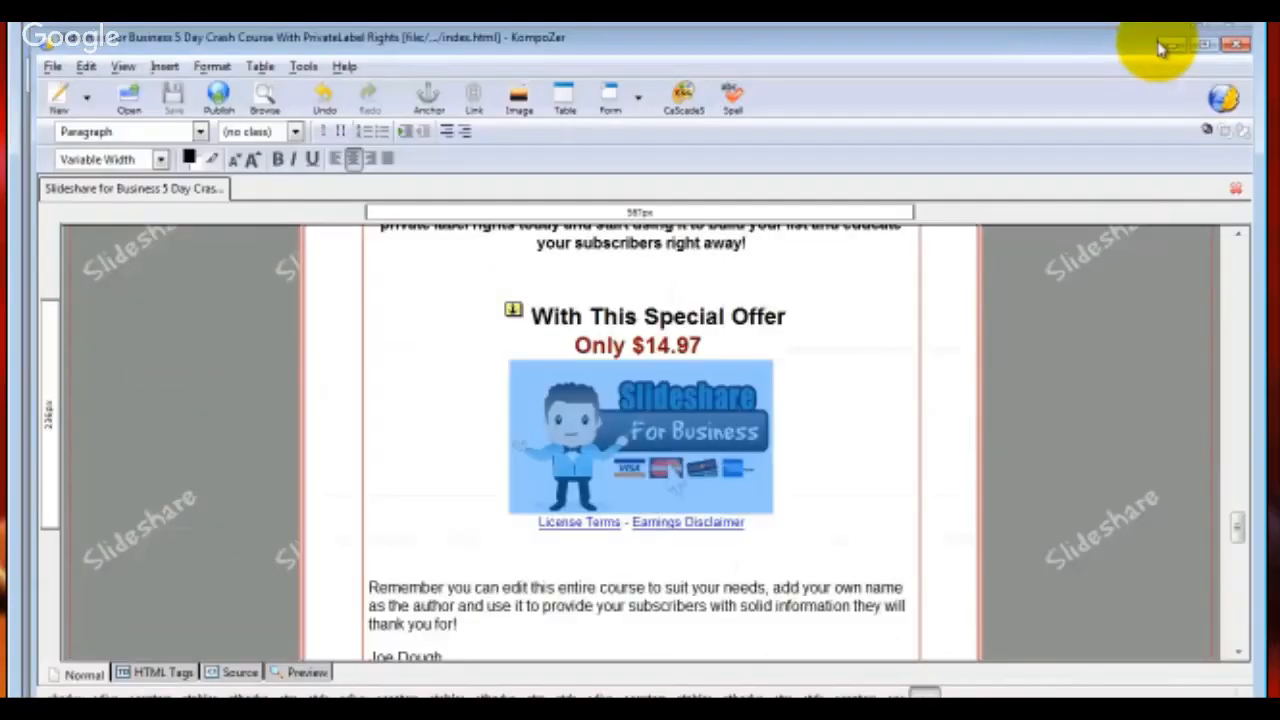
click(1172, 46)
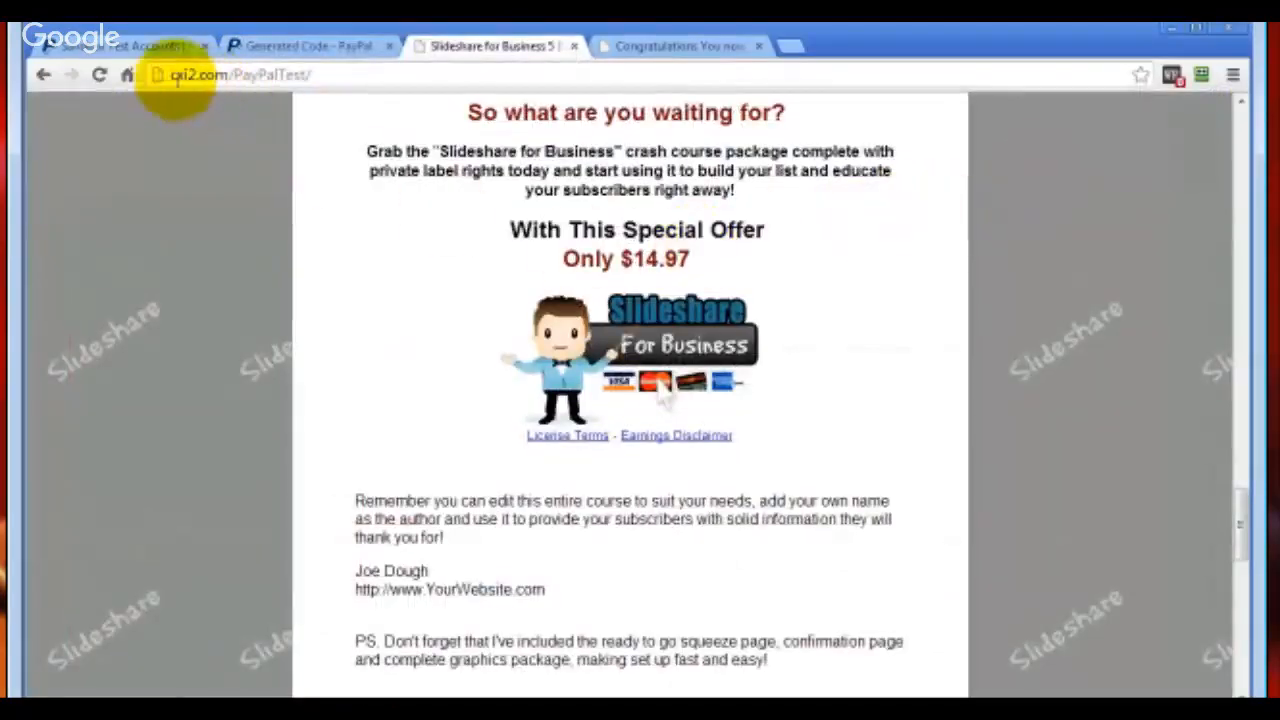
click(100, 78)
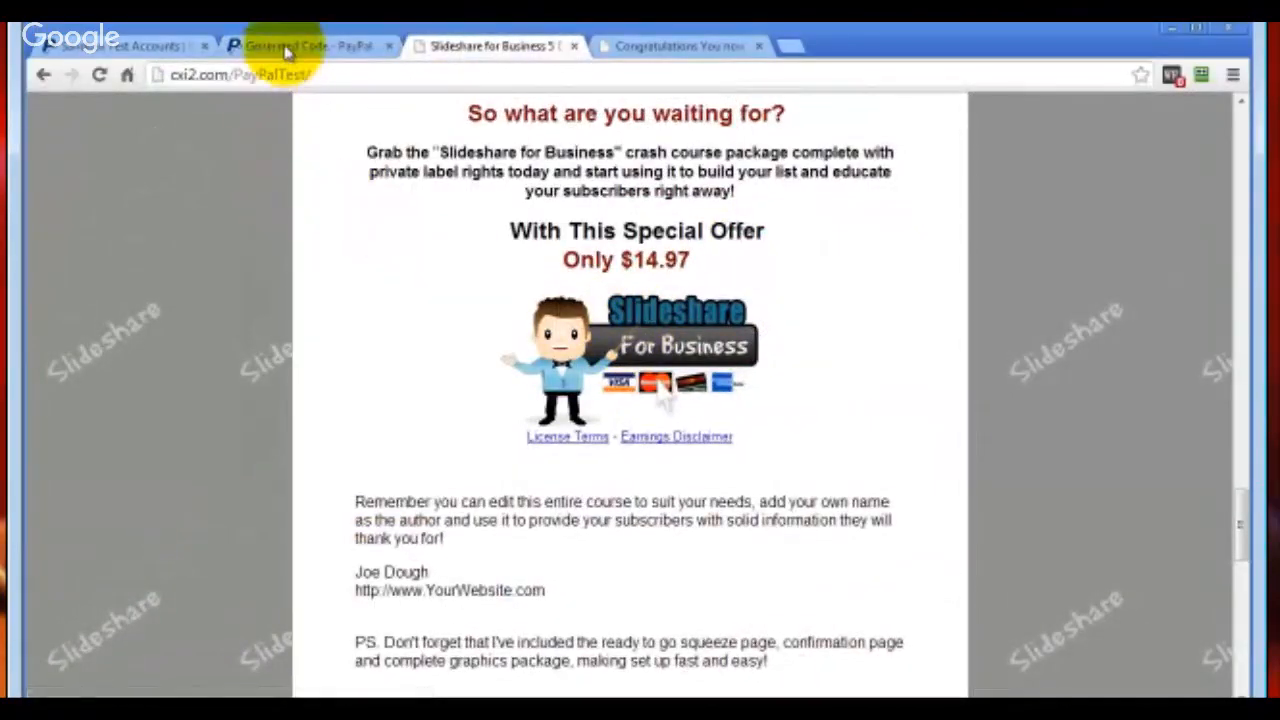
Log out of the seller's PayPal Sandbox account on the generated code page
click(287, 48)
click(1022, 425)
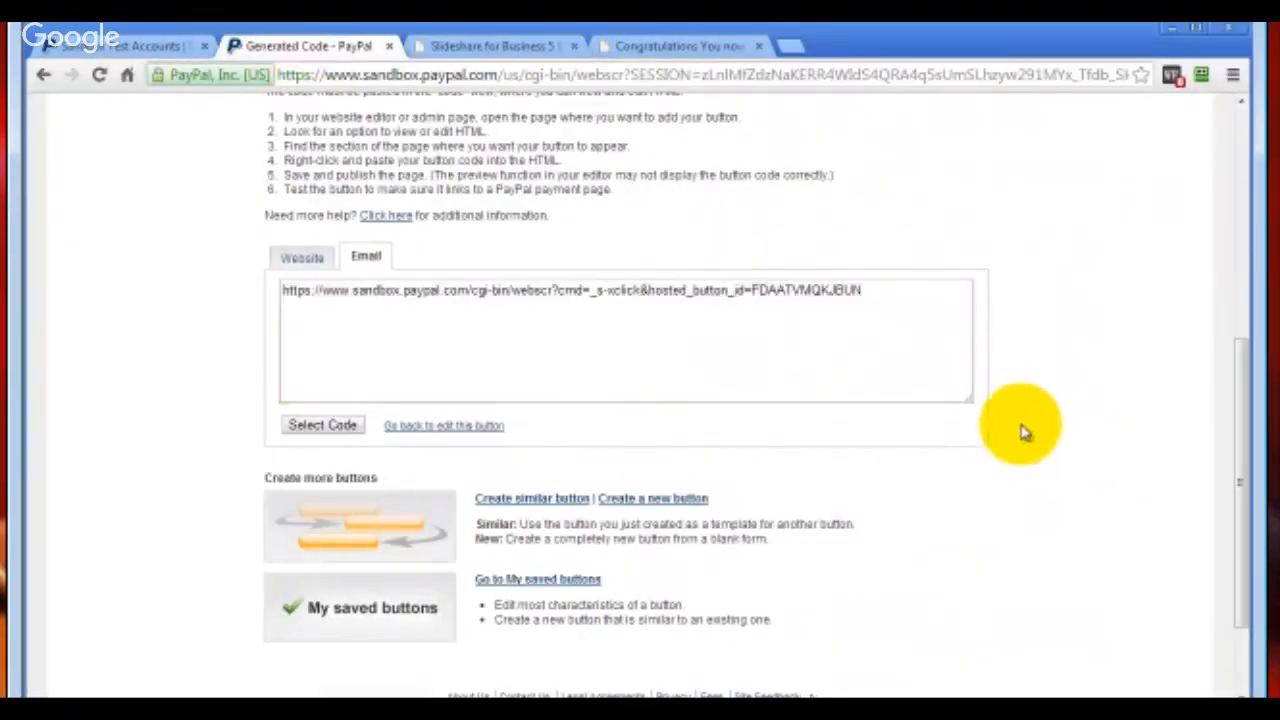
scroll(1066, 470, up, 3)
scroll(1066, 470, up, 2)
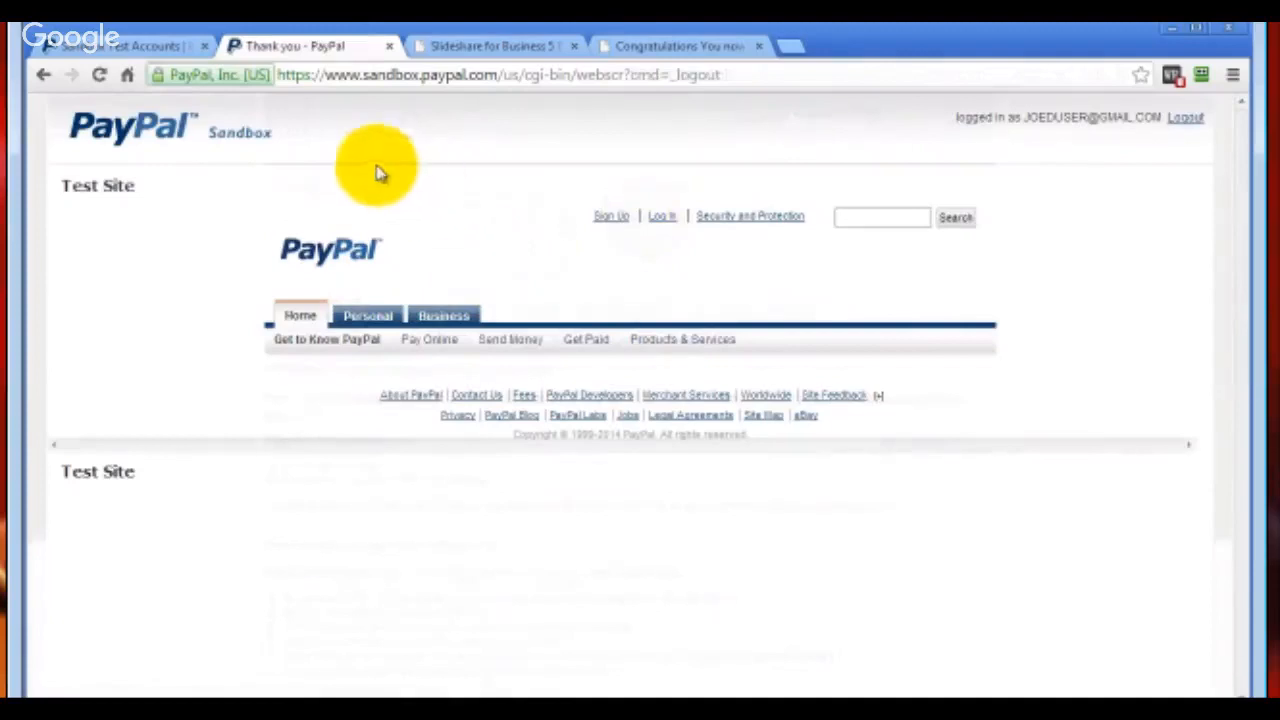
Open the PayPal checkout from the sales page's order image and log in with the sandbox buyer's email and account password
click(481, 48)
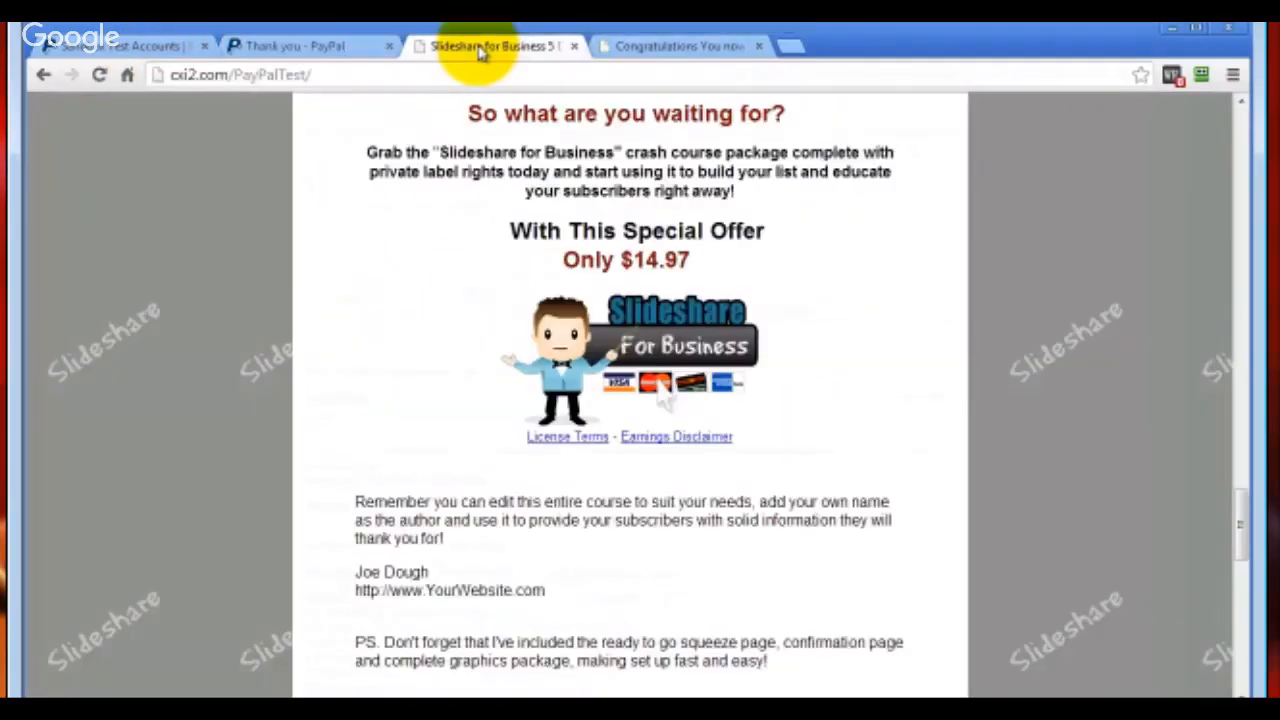
click(677, 335)
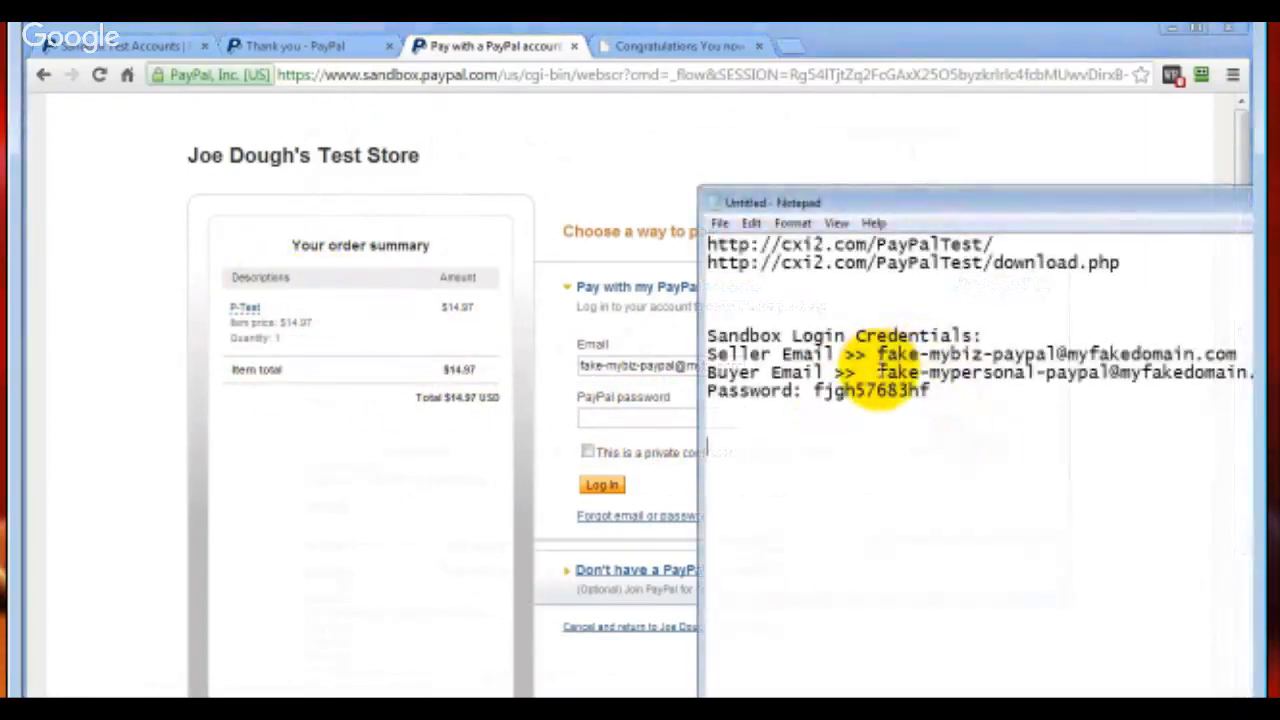
drag(878, 376, 1256, 372)
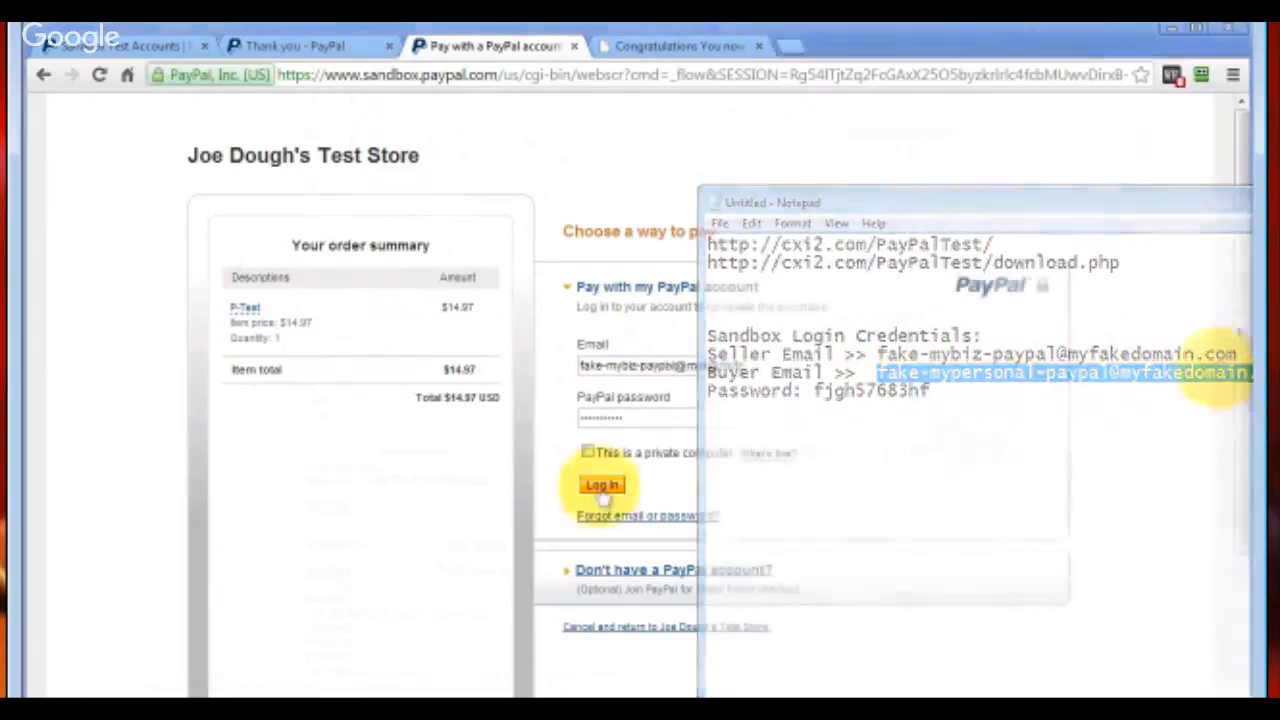
click(601, 487)
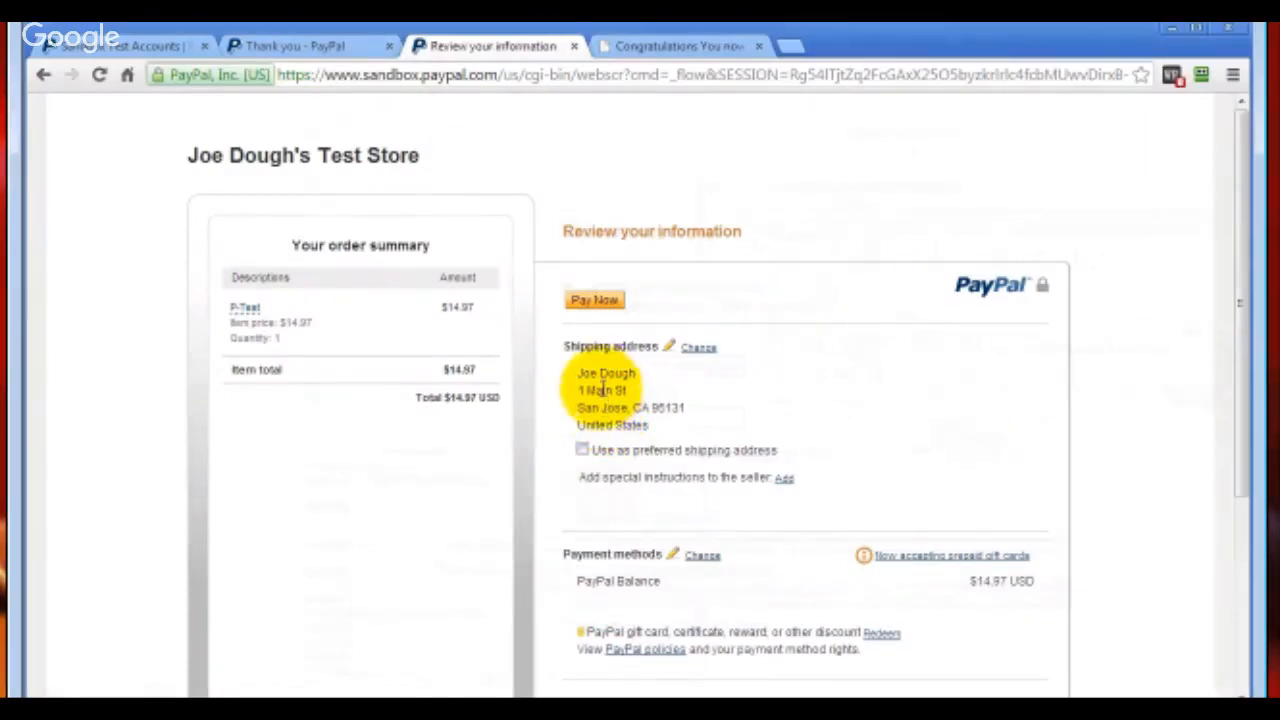
Review and pay for the P-Test order, and return to the test store's download page
scroll(595, 395, down, 2)
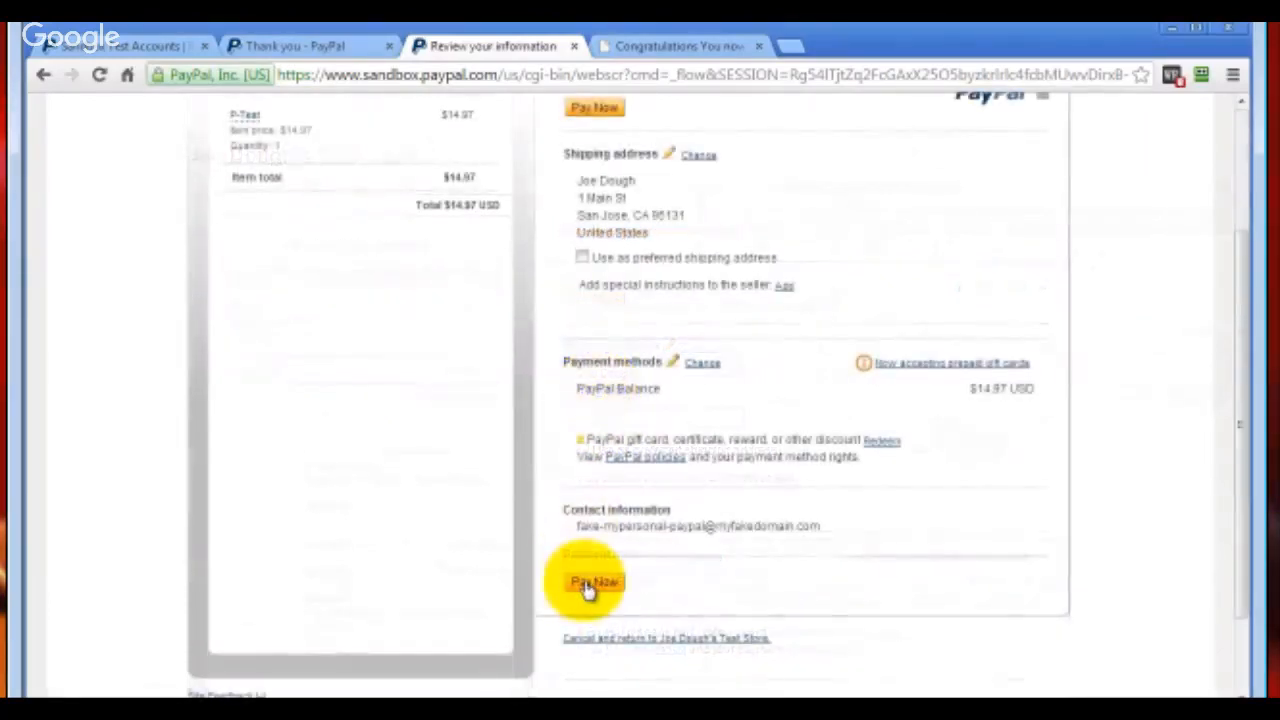
click(593, 583)
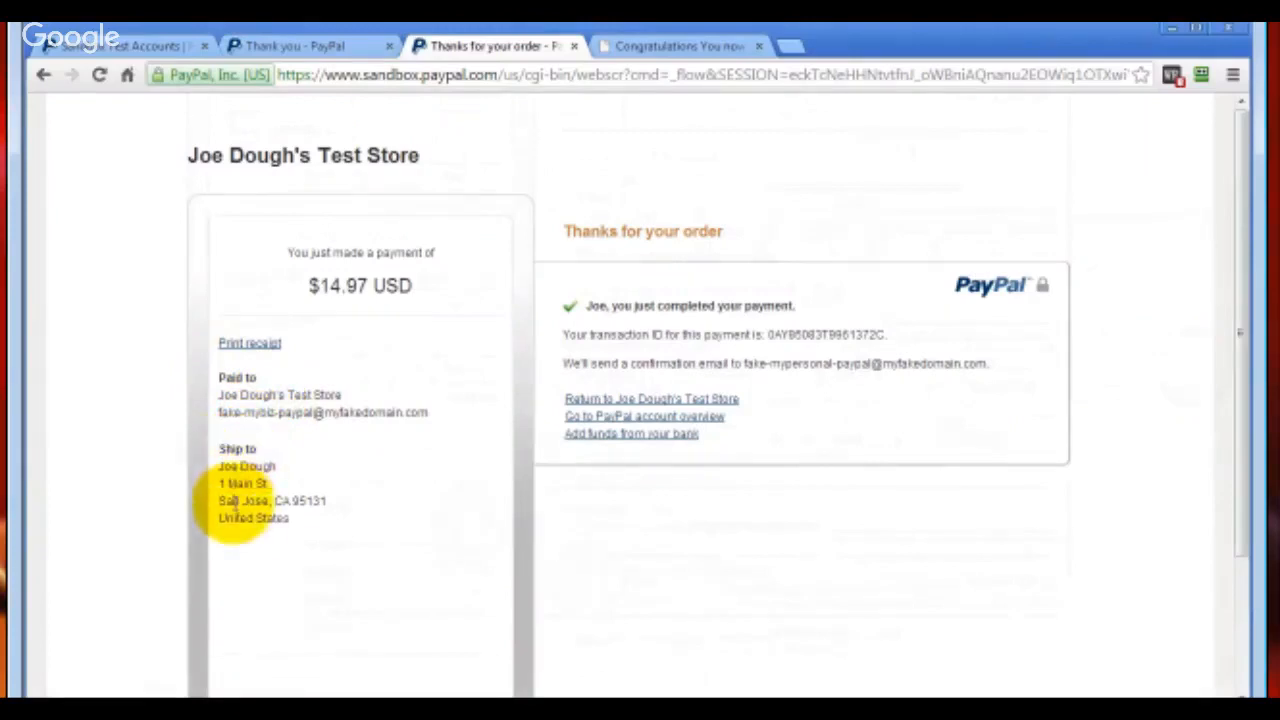
click(570, 399)
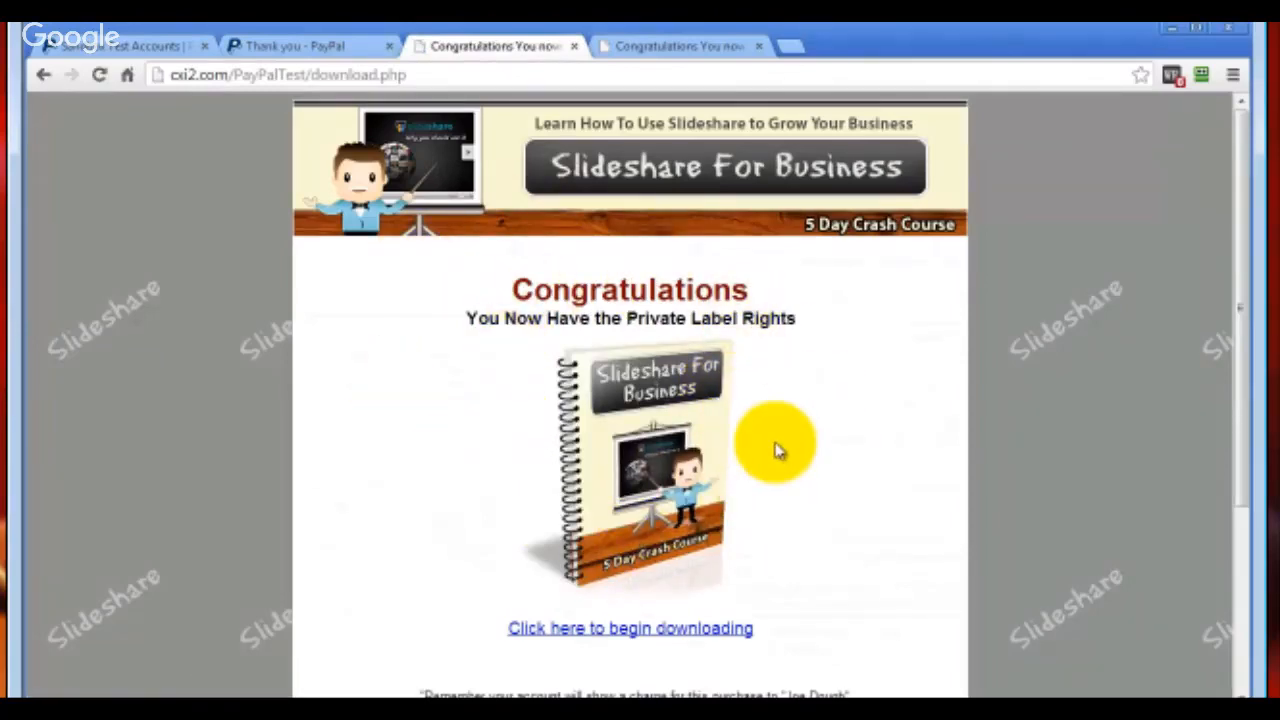
Check the recent notifications of the business test account in the sandbox test accounts list
click(122, 46)
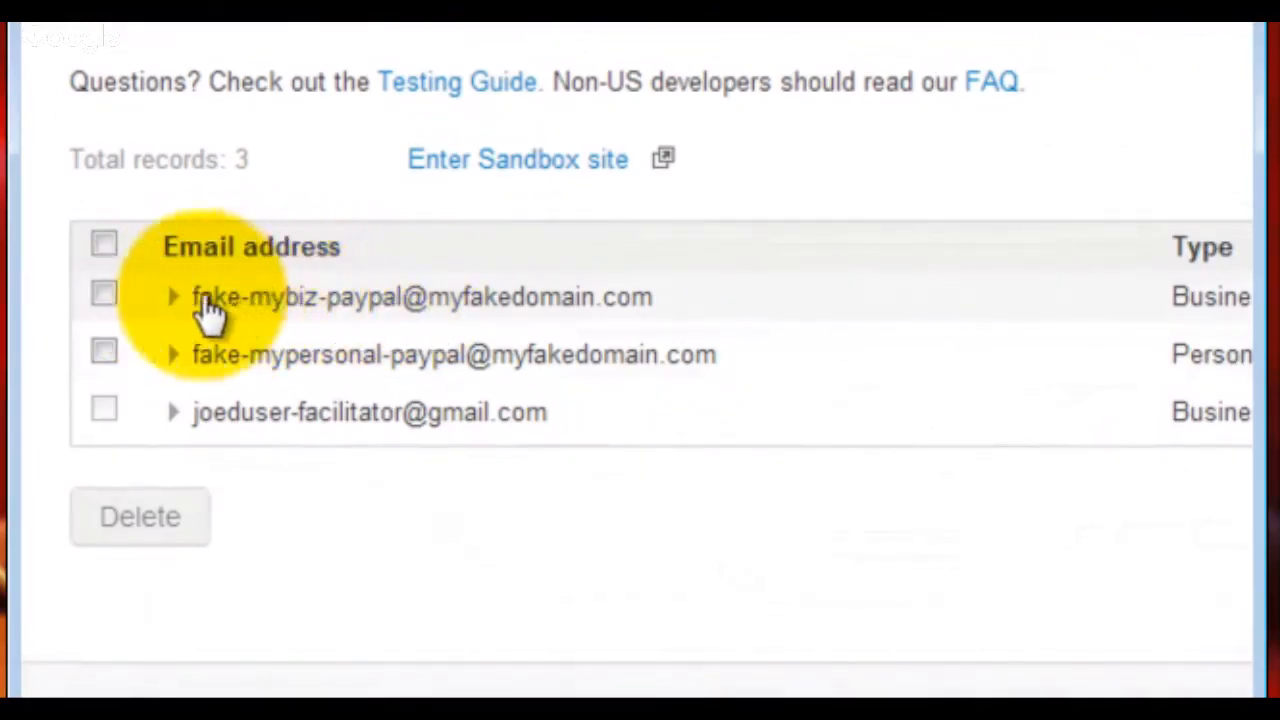
click(172, 298)
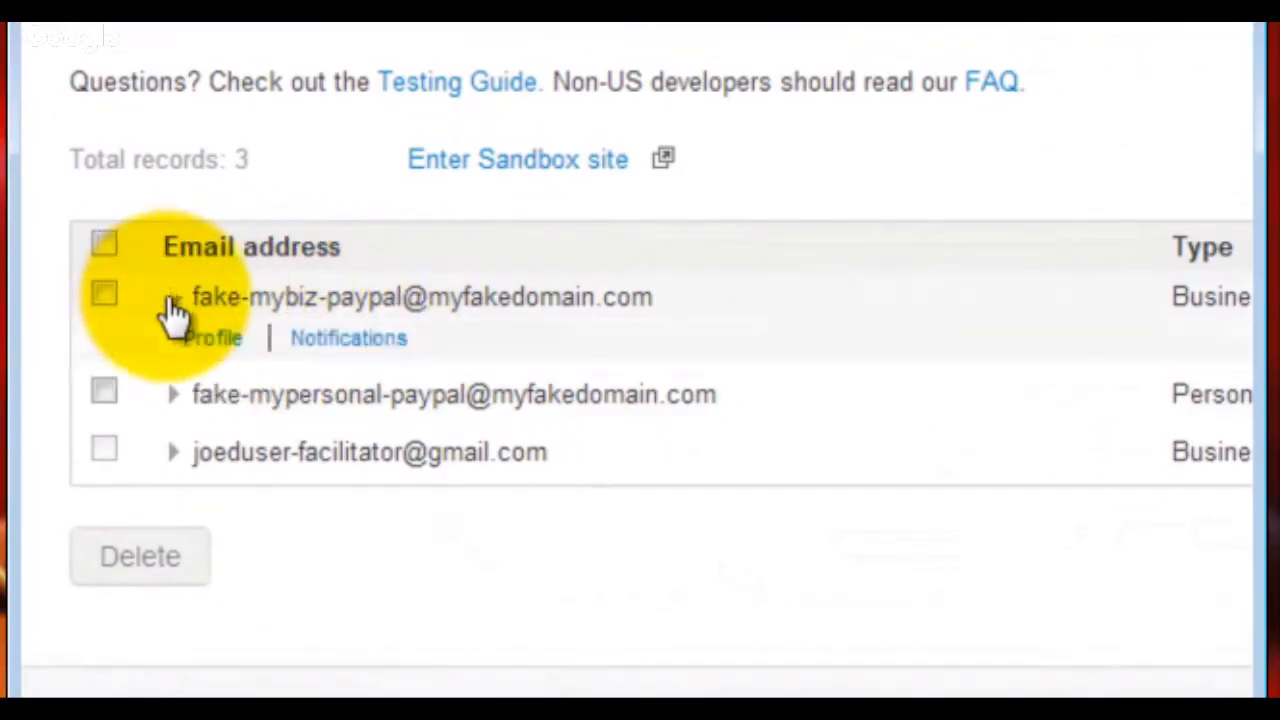
click(350, 340)
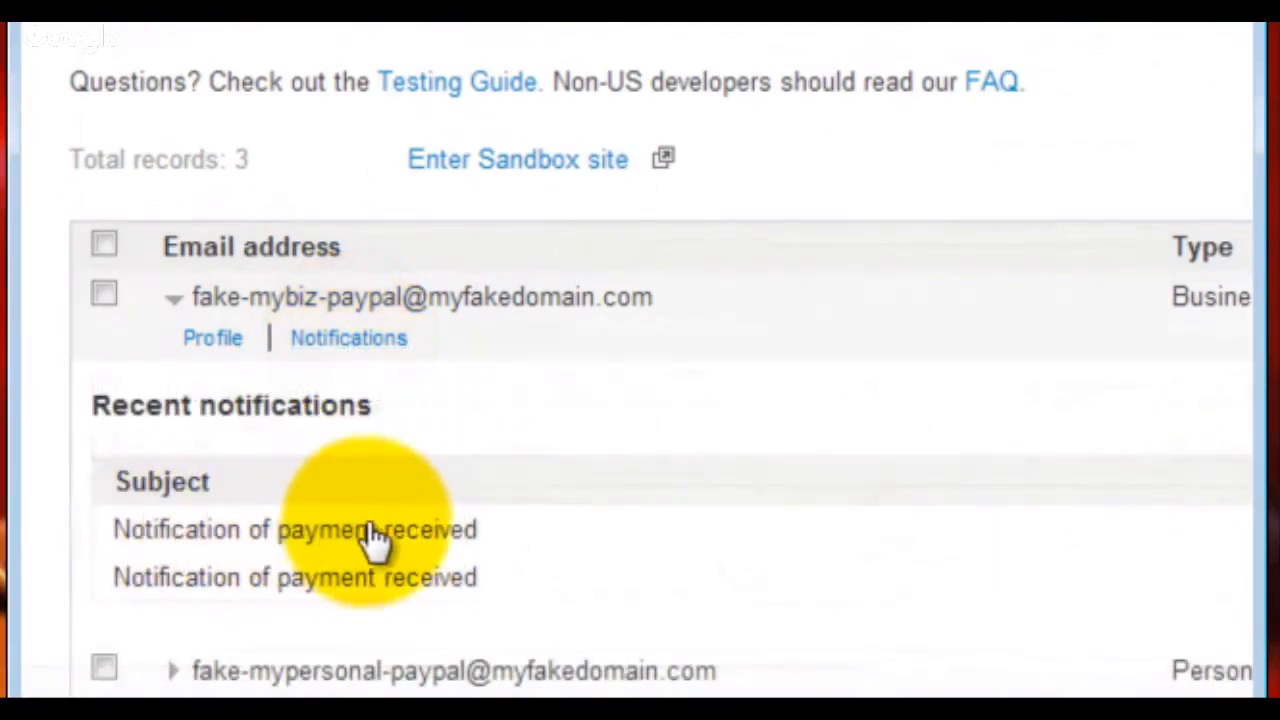
scroll(434, 488, down, 3)
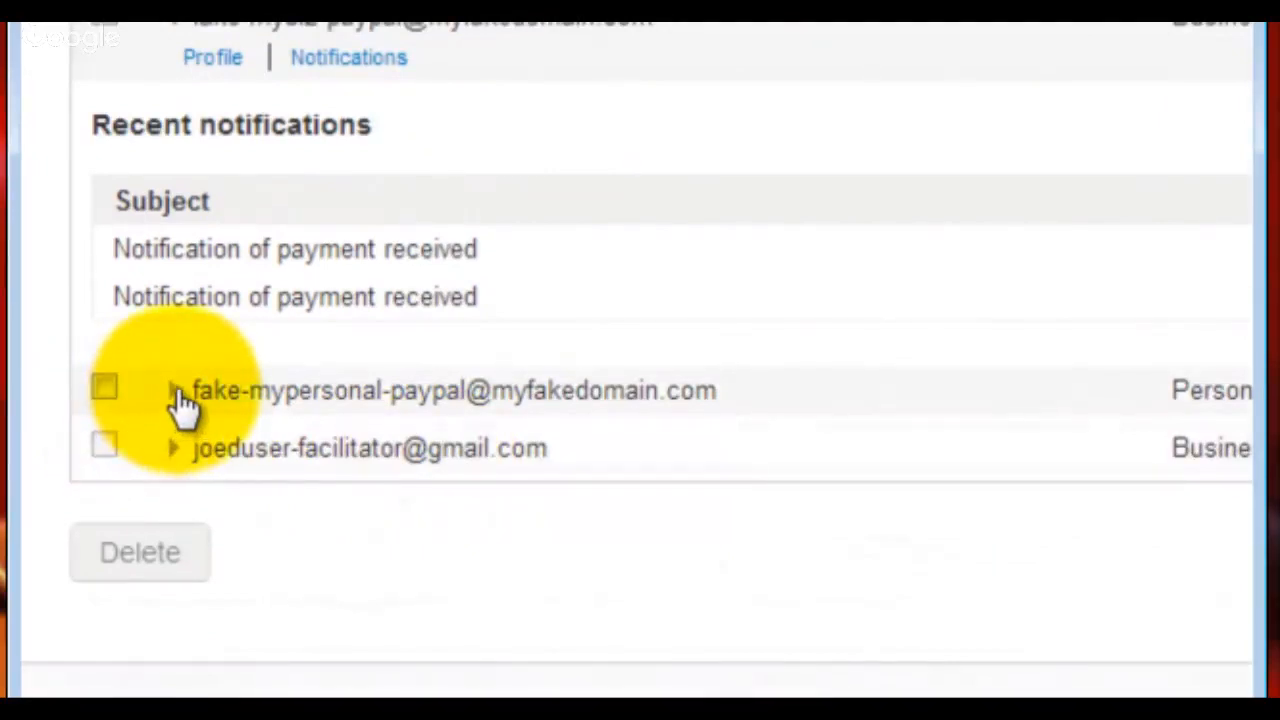
Open the personal test account's notifications and read through the test store payment receipt
click(176, 393)
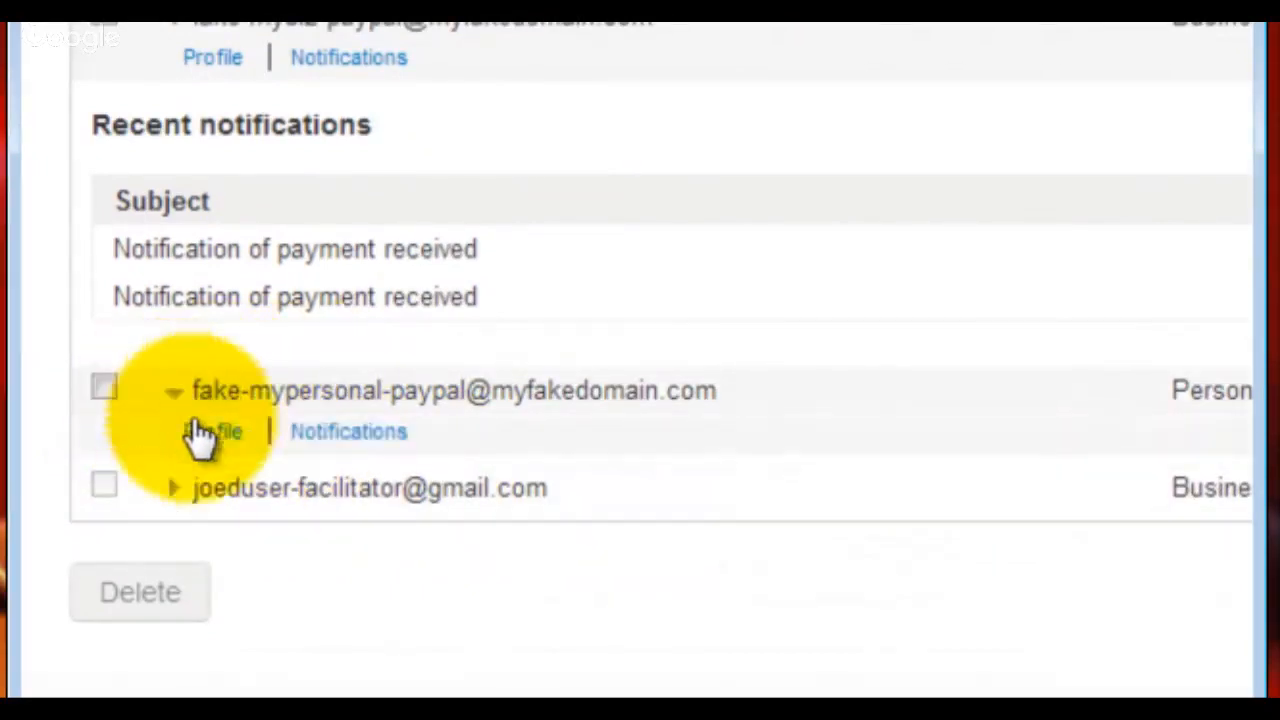
click(363, 443)
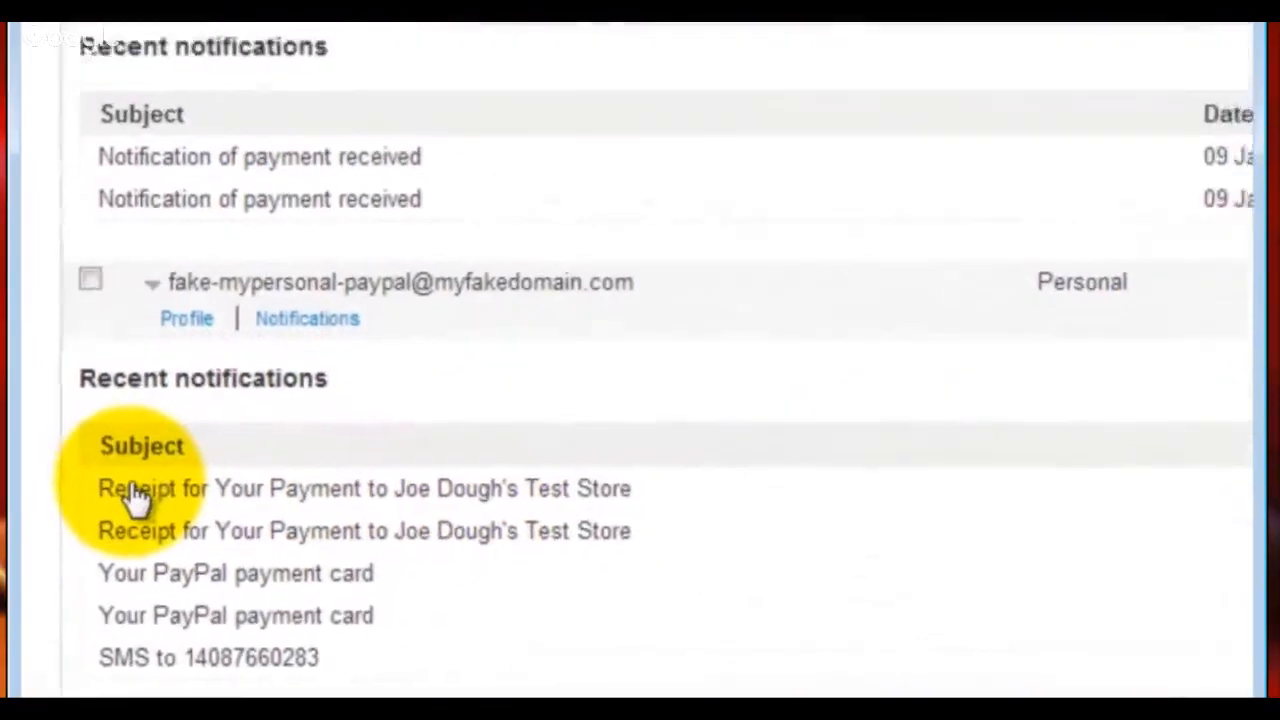
click(137, 490)
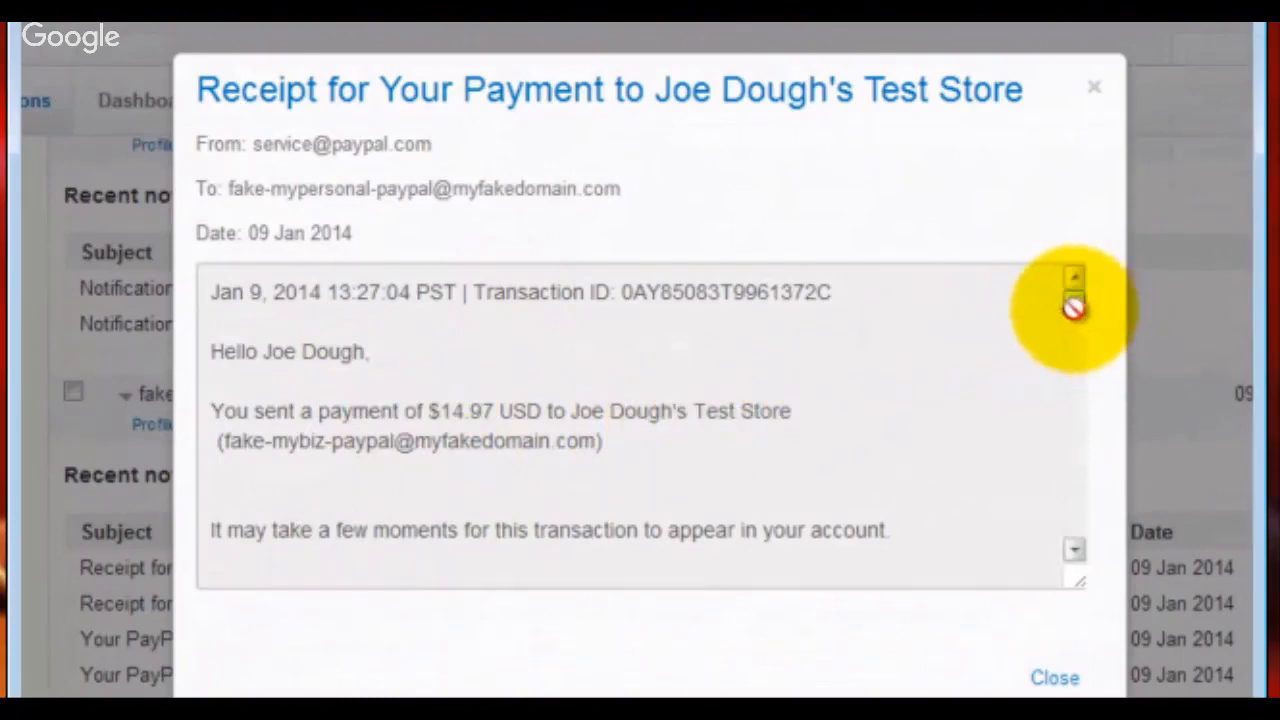
drag(1073, 307, 995, 393)
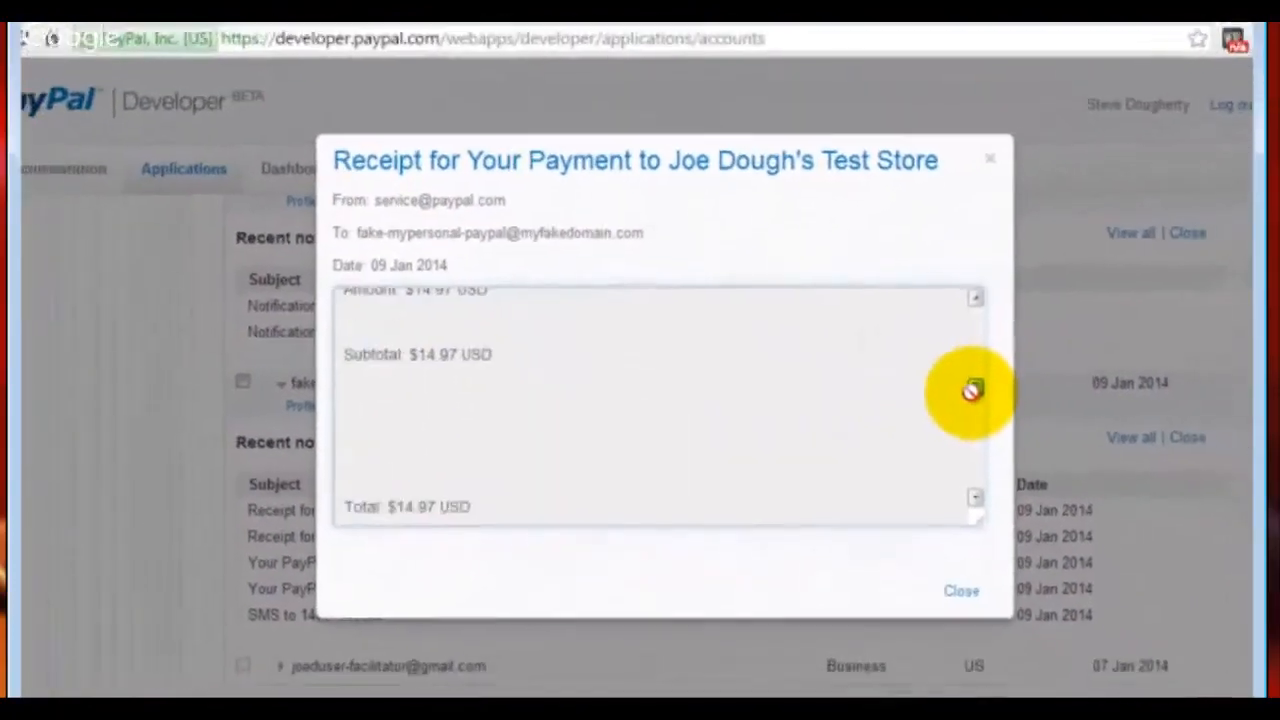